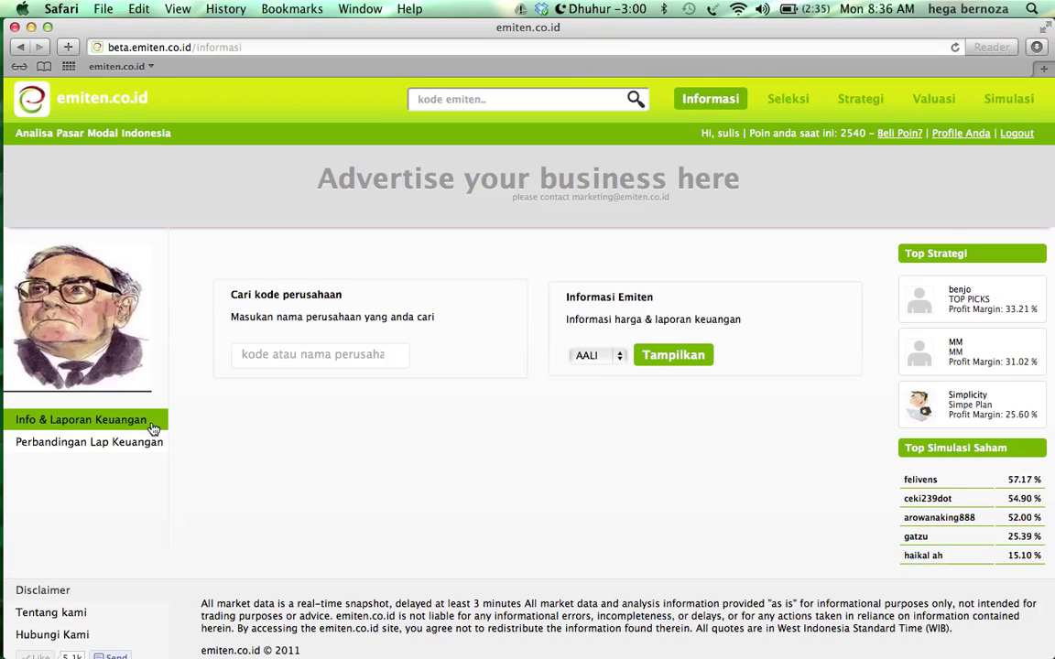
Search the company codes for "astra" and view the matching companies.
click(261, 359)
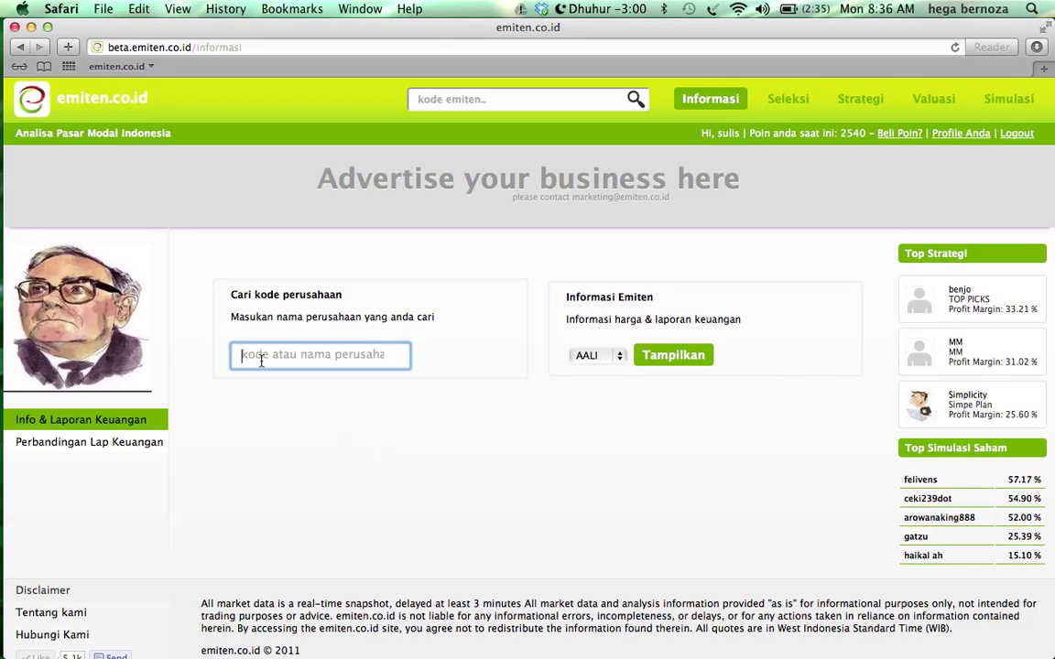
text(astra)
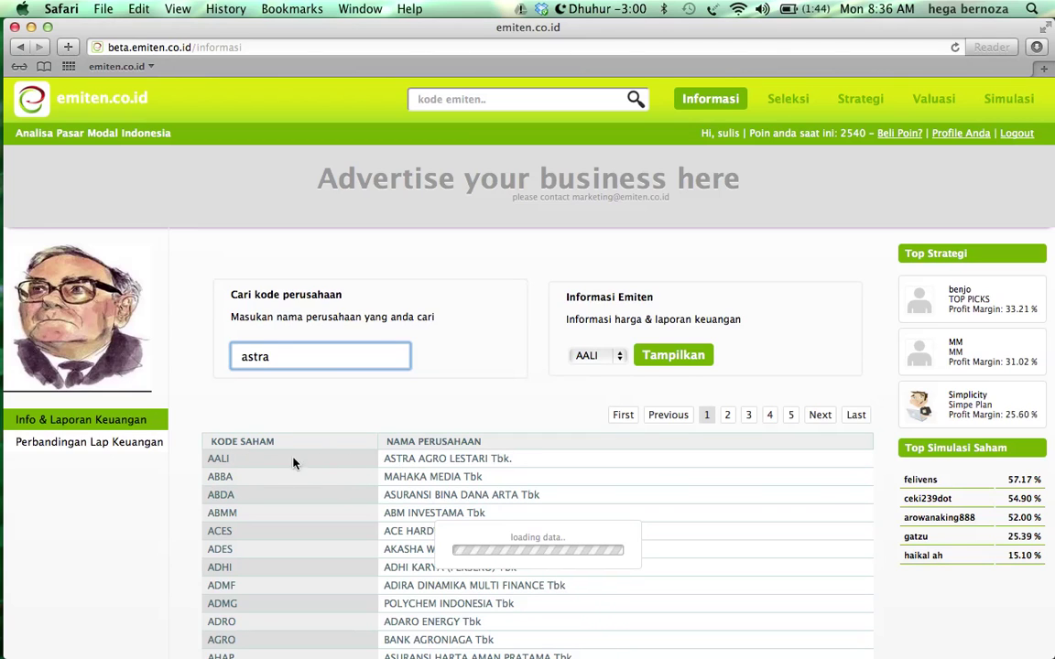
scroll(263, 463, down, 2)
scroll(272, 441, up, 1)
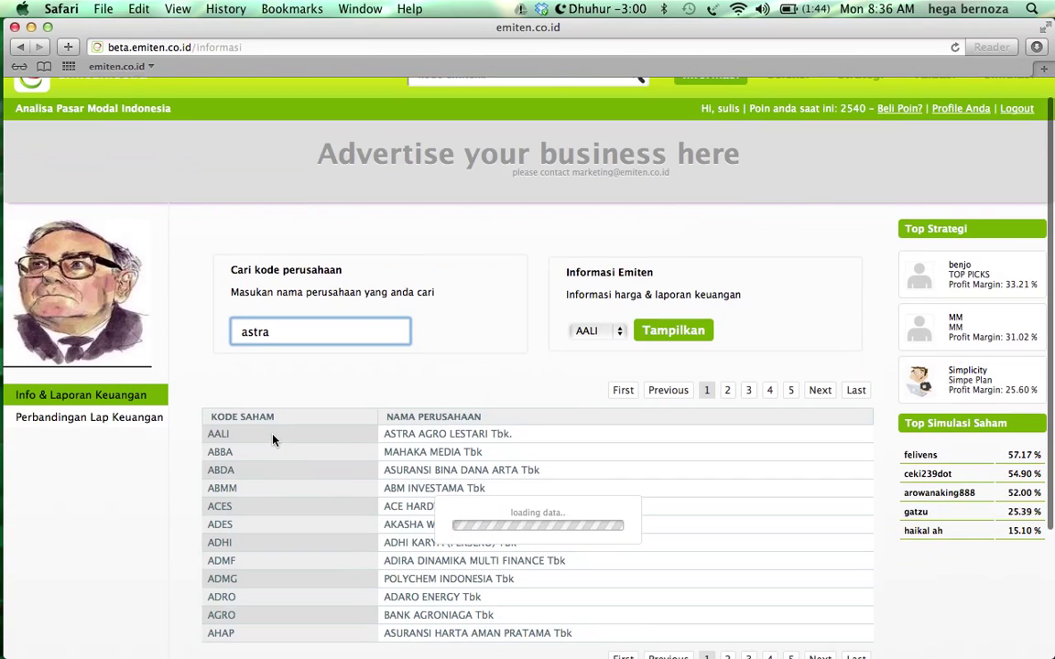
scroll(272, 440, down, 2)
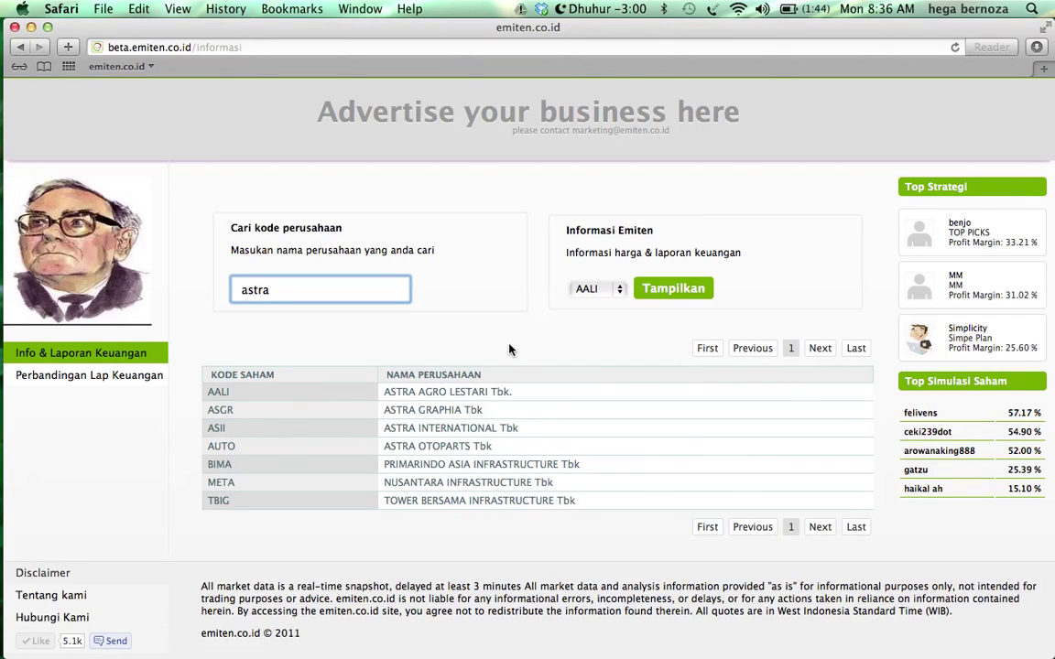
Display the price information and financial report for the ADHI stock.
click(604, 291)
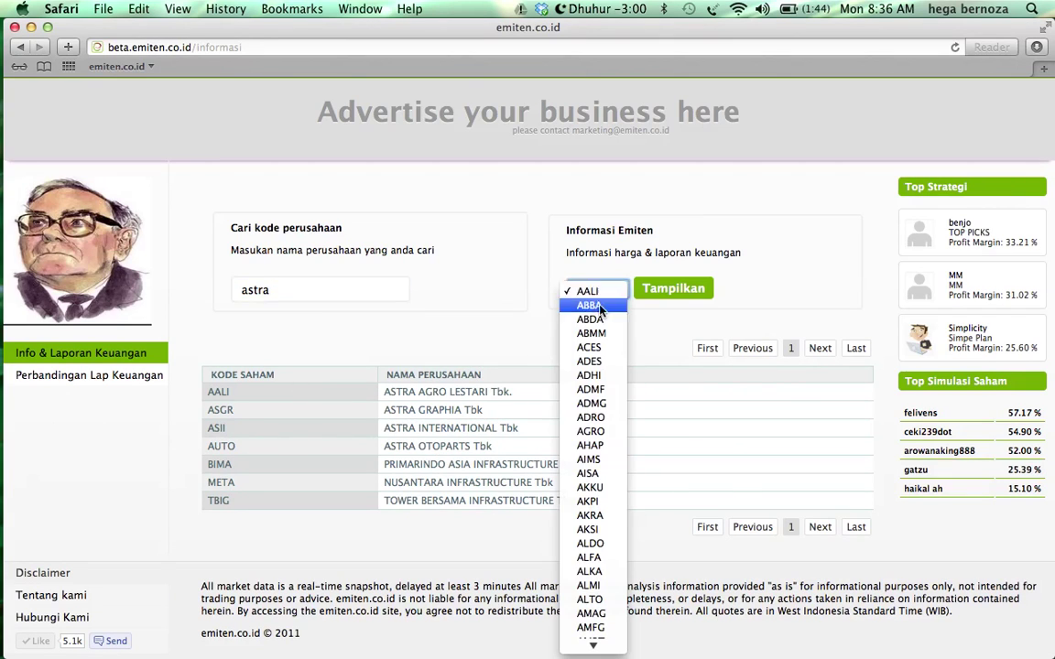
click(588, 377)
click(673, 289)
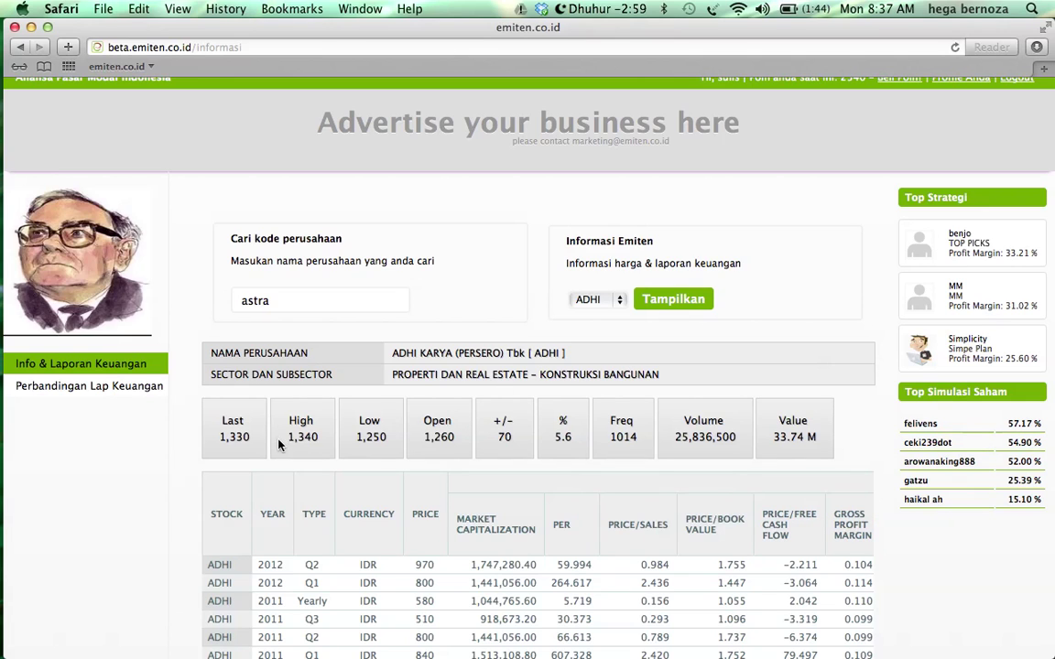
Examine ADHI's quarterly and yearly ratio table, from market capitalization across to assets turnover and revenue.
scroll(246, 467, down, 5)
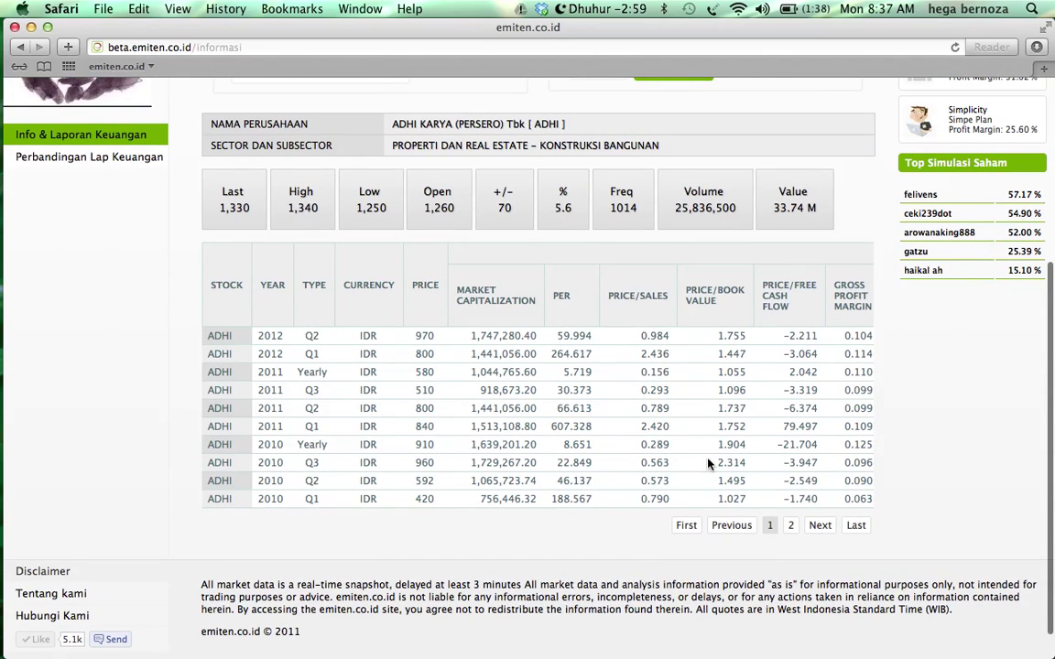
scroll(708, 464, left, 3)
scroll(708, 464, right, 3)
scroll(756, 395, left, 3)
scroll(755, 392, right, 2)
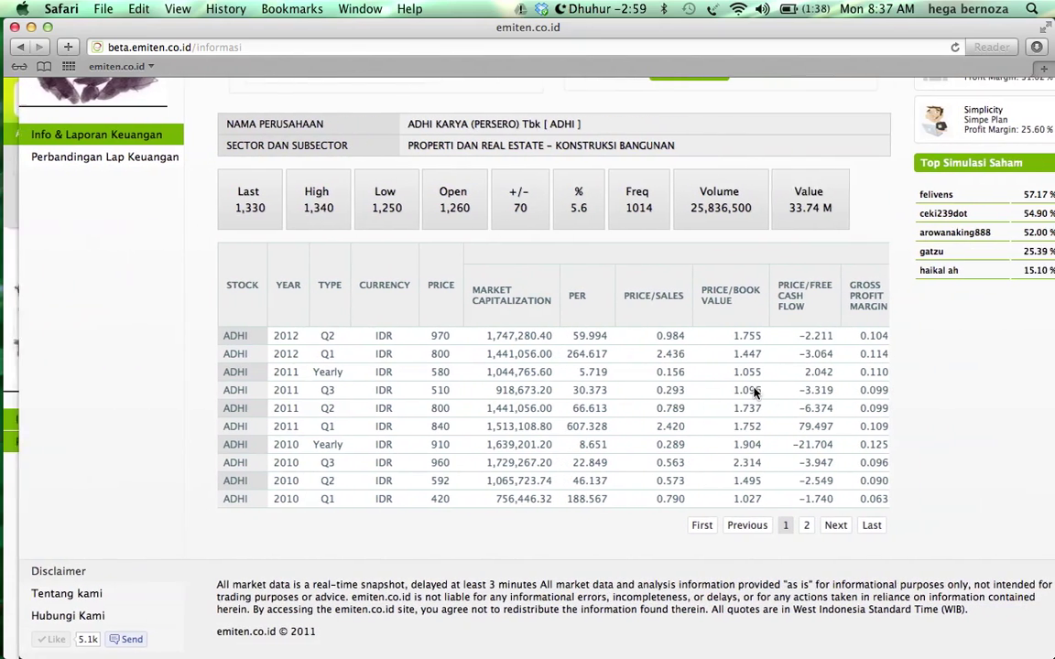
scroll(601, 360, right, 3)
scroll(669, 403, right, 8)
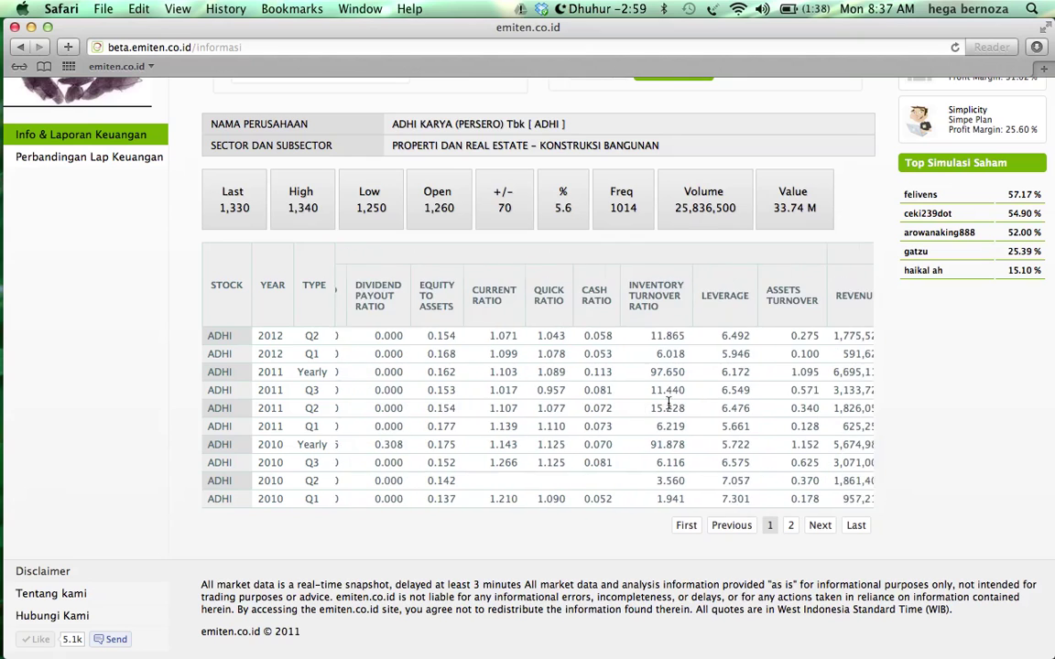
Open the financial report comparison page and set the year to 2011 and the period to Yearly.
click(143, 161)
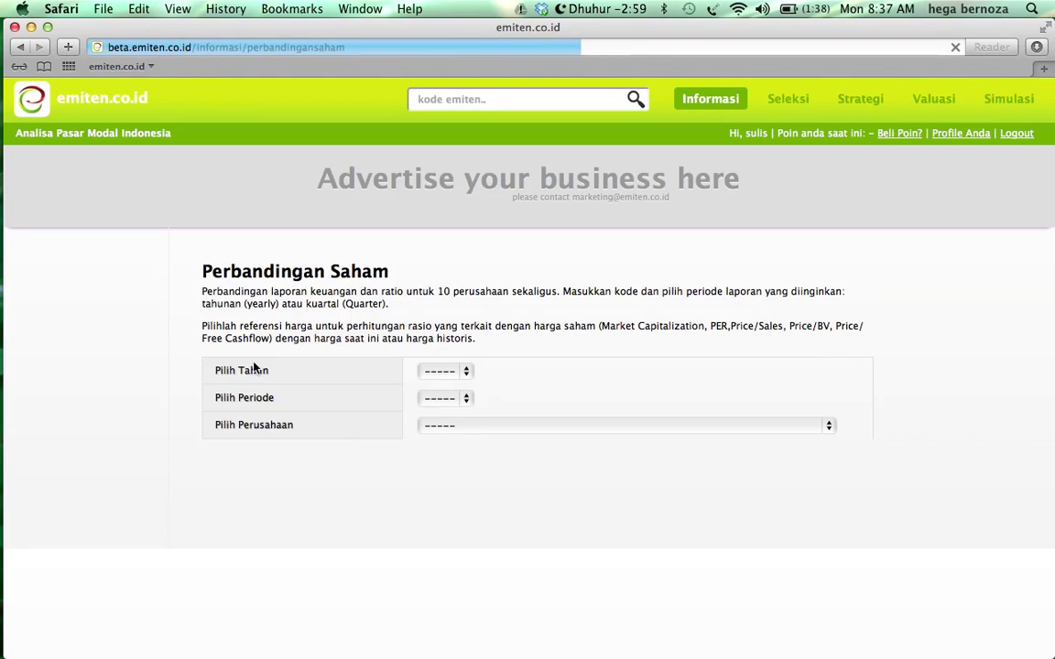
click(434, 371)
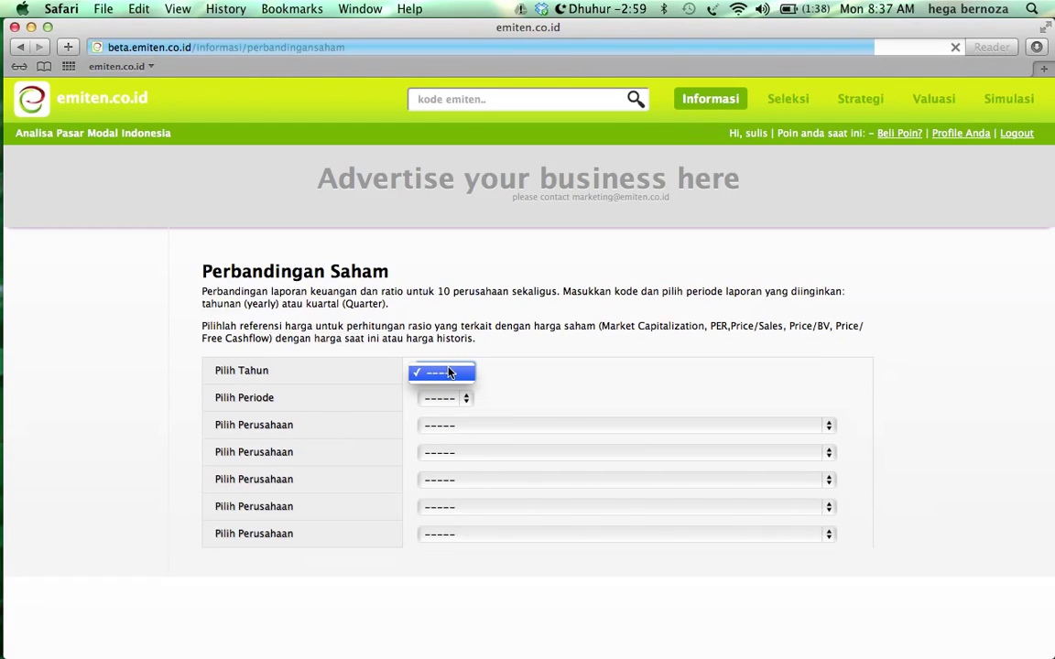
click(519, 379)
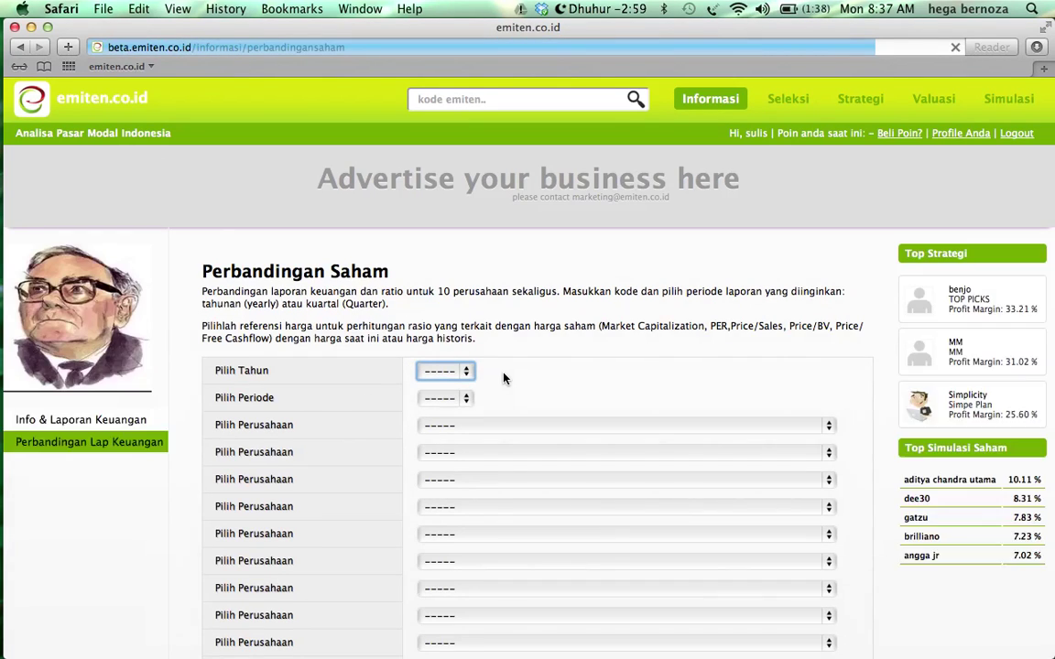
scroll(502, 378, down, 1)
scroll(502, 377, down, 1)
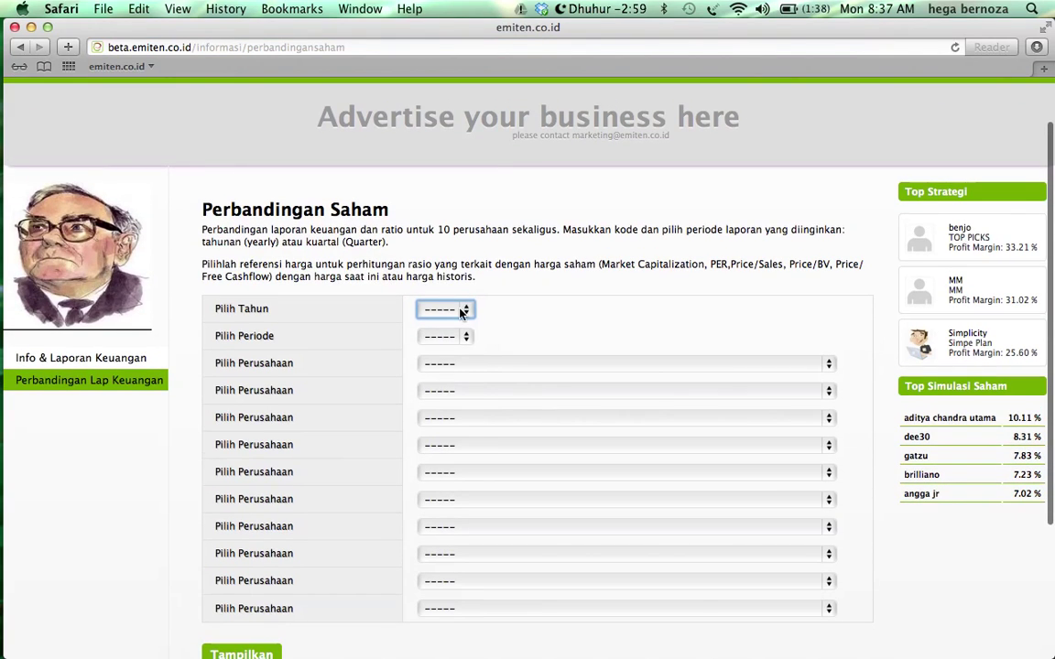
click(460, 312)
click(432, 340)
click(452, 339)
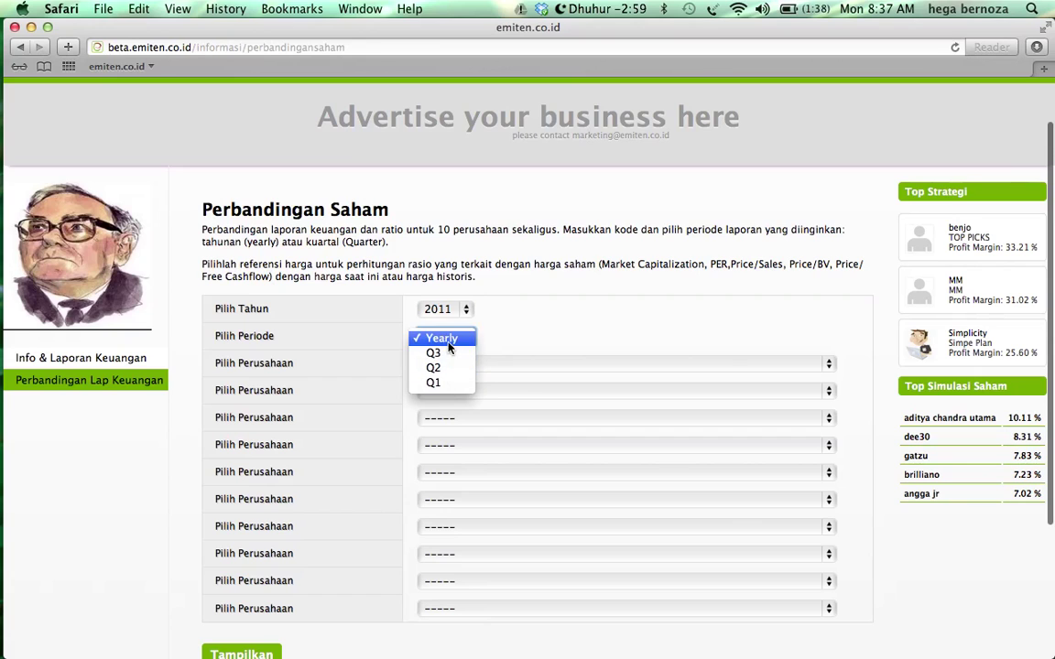
click(441, 339)
Choose AALI, ABDA and ADHI as the first three companies to compare.
click(453, 365)
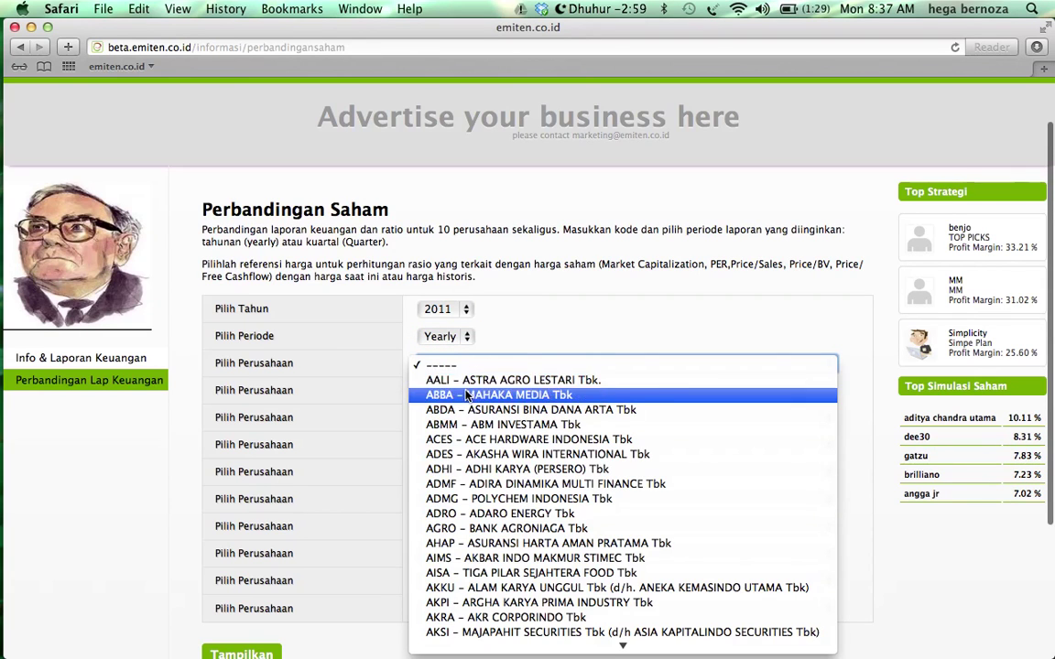
click(467, 381)
click(462, 391)
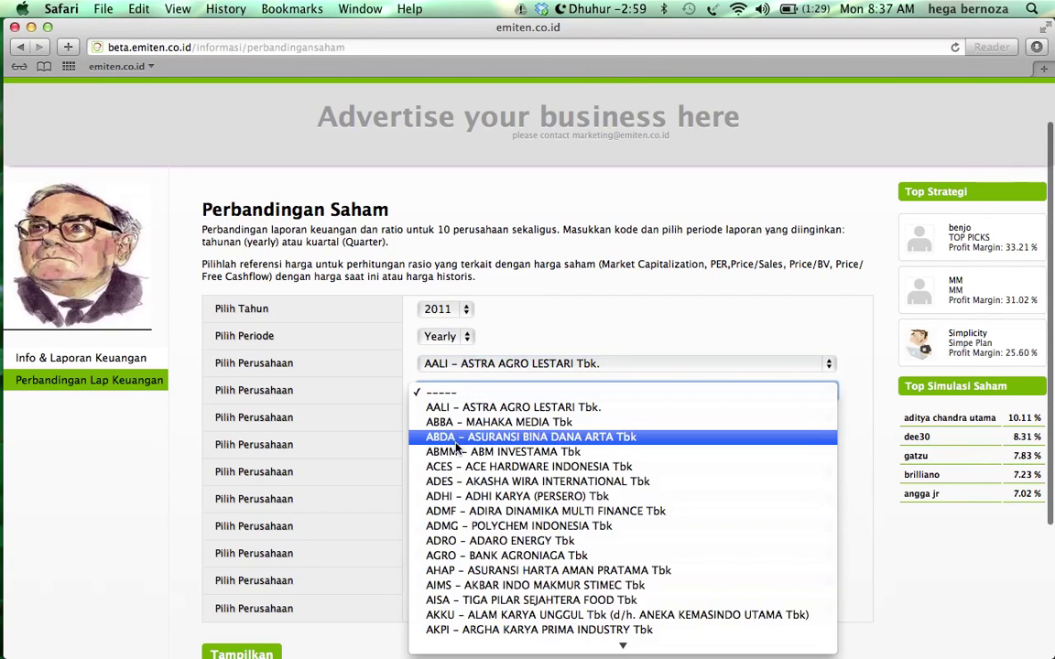
click(453, 440)
click(458, 417)
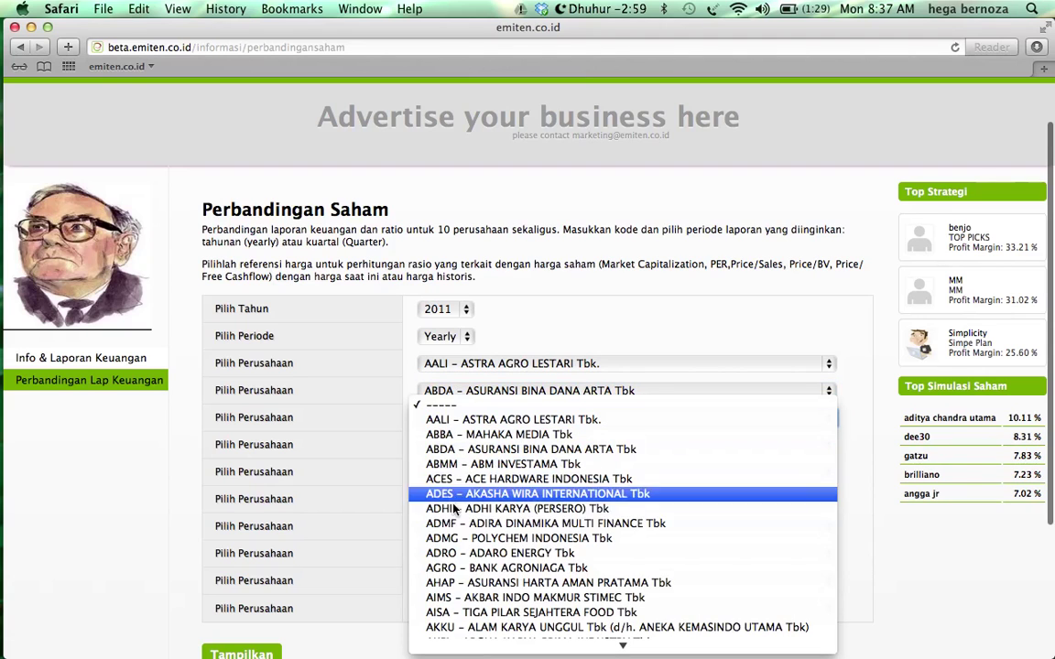
click(471, 506)
Generate the comparison of the selected companies and accept the 1-point charge.
scroll(458, 523, down, 2)
click(252, 584)
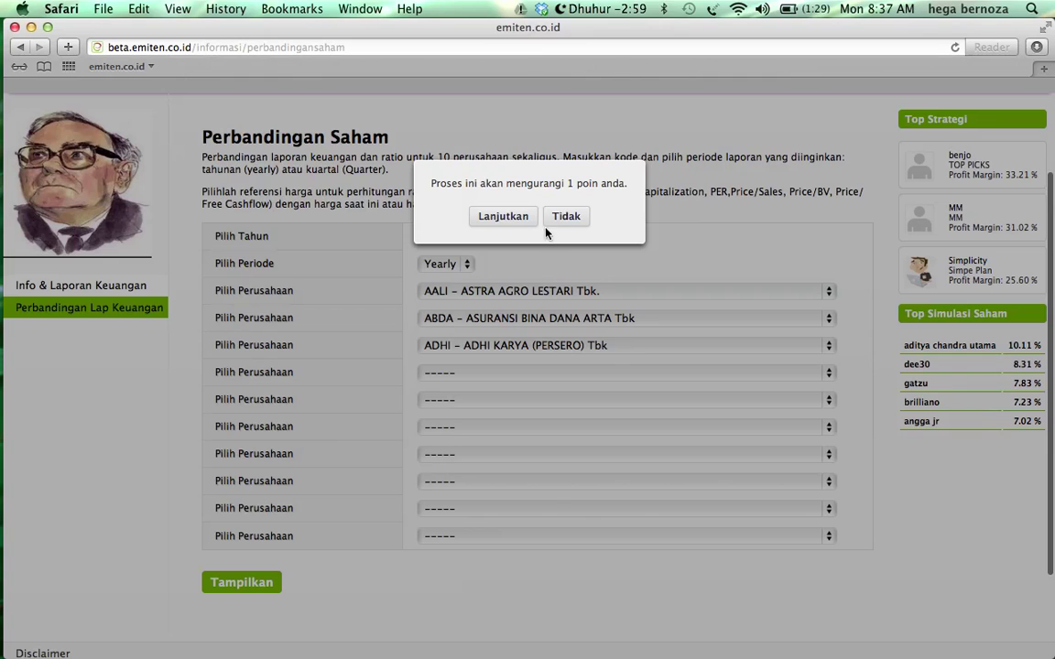
click(502, 216)
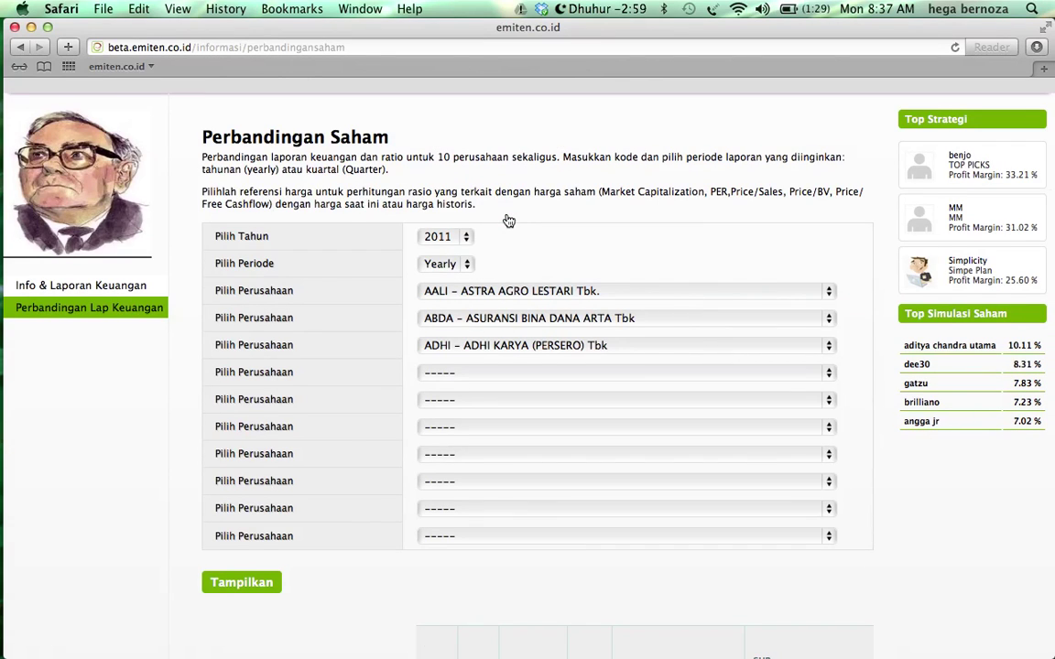
Examine the comparison table of the three companies, from sector through the income figures to the balance sheet.
scroll(508, 221, down, 3)
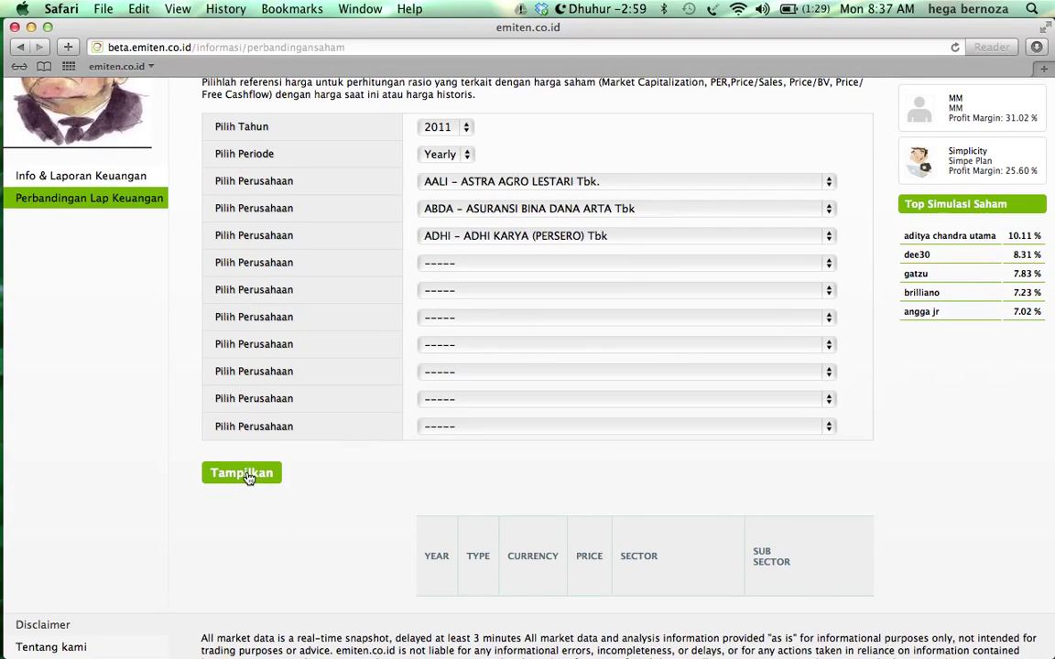
scroll(370, 503, down, 1)
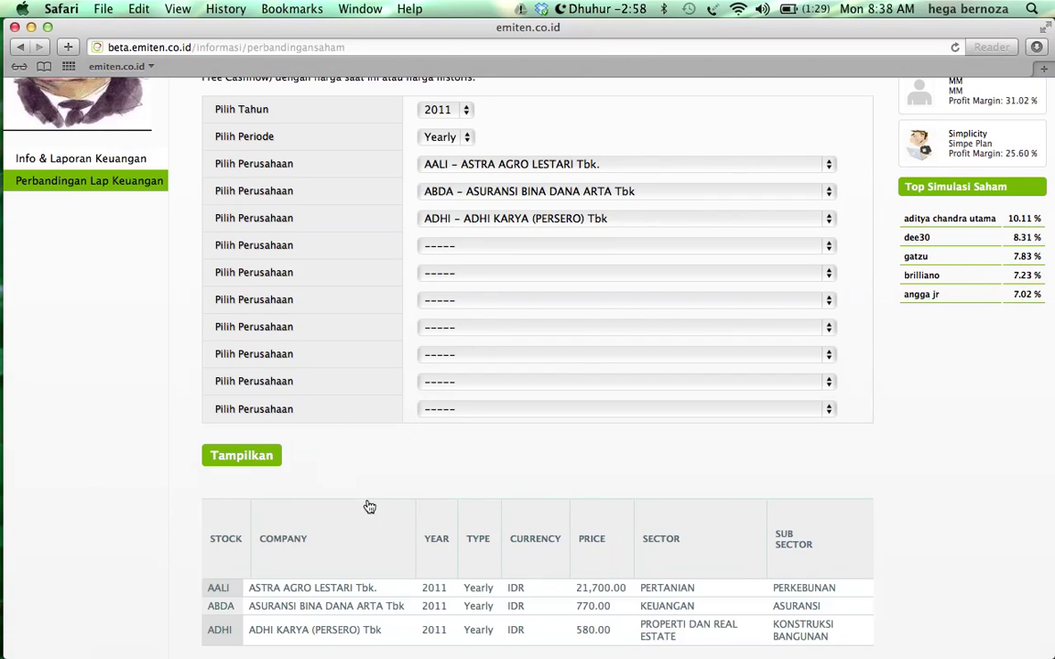
scroll(325, 503, down, 5)
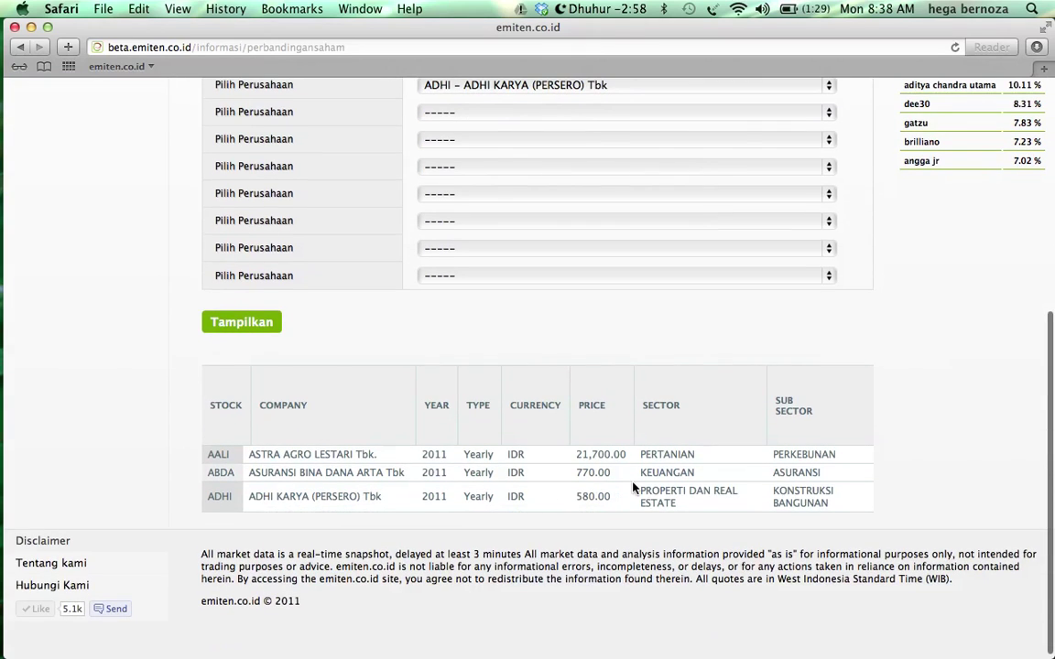
scroll(633, 488, right, 10)
scroll(633, 488, right, 10)
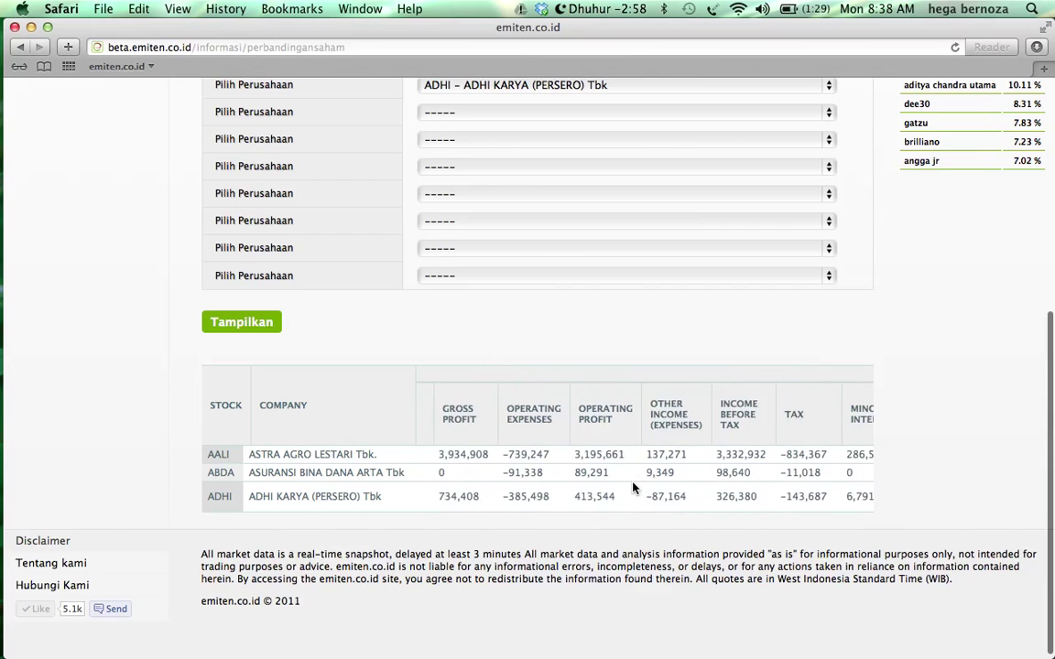
scroll(649, 482, right, 15)
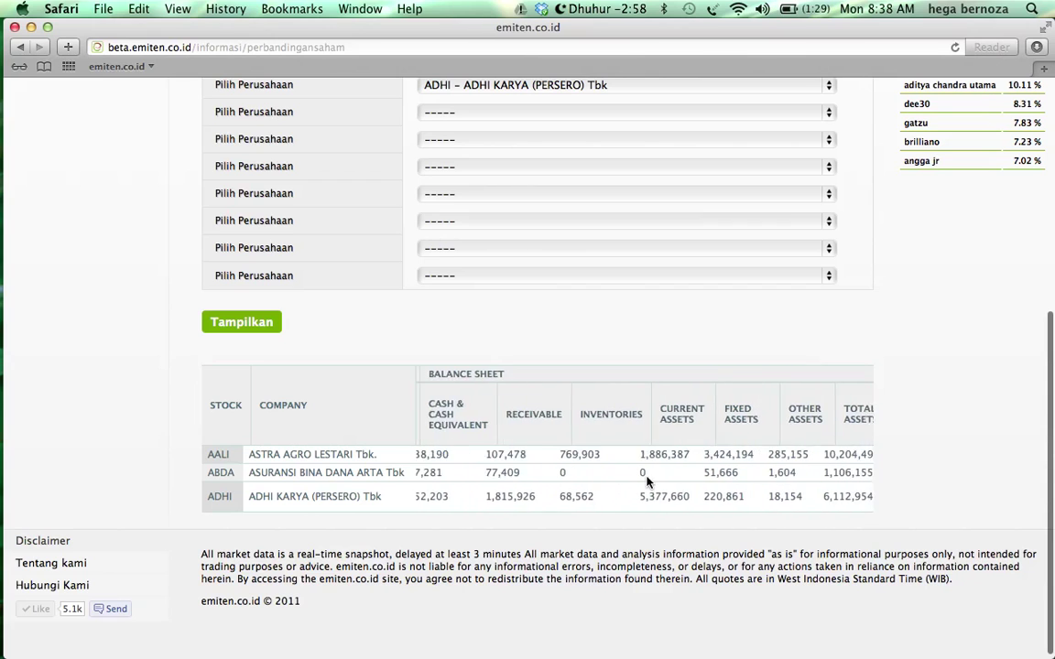
Open the Seleksi stock screening page and choose PERKEBUNAN as the sector.
scroll(595, 278, up, 10)
click(789, 103)
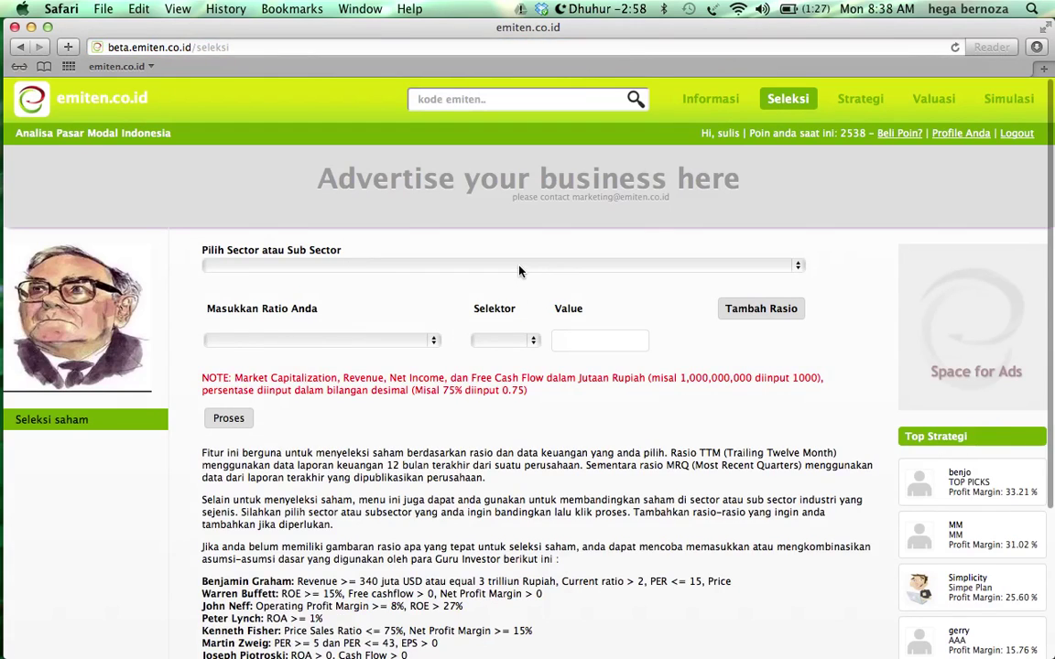
click(519, 267)
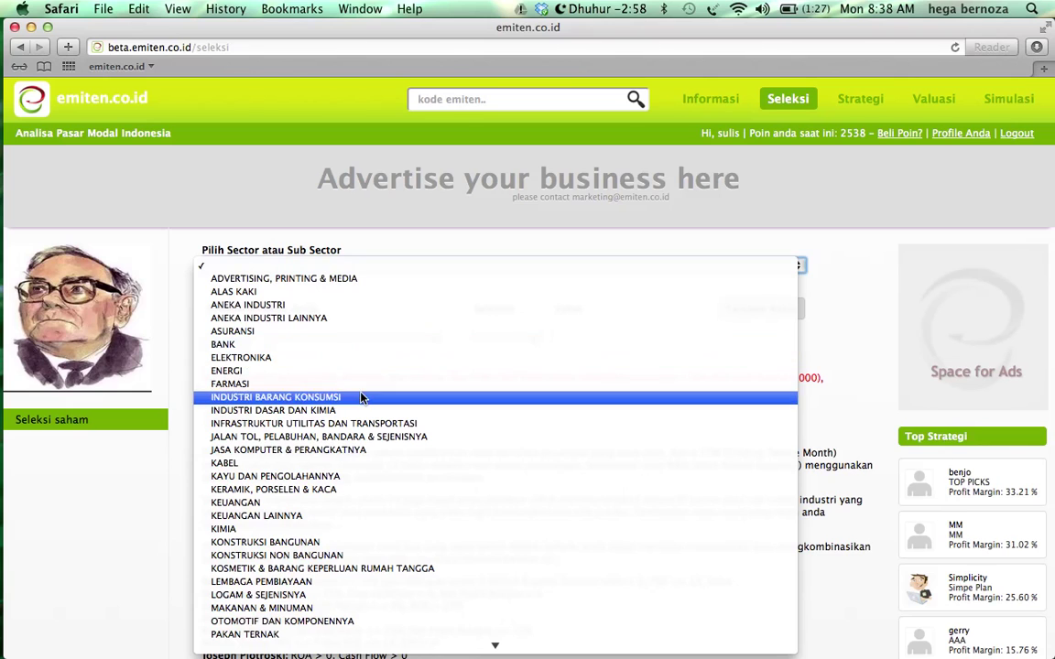
scroll(348, 451, down, 3)
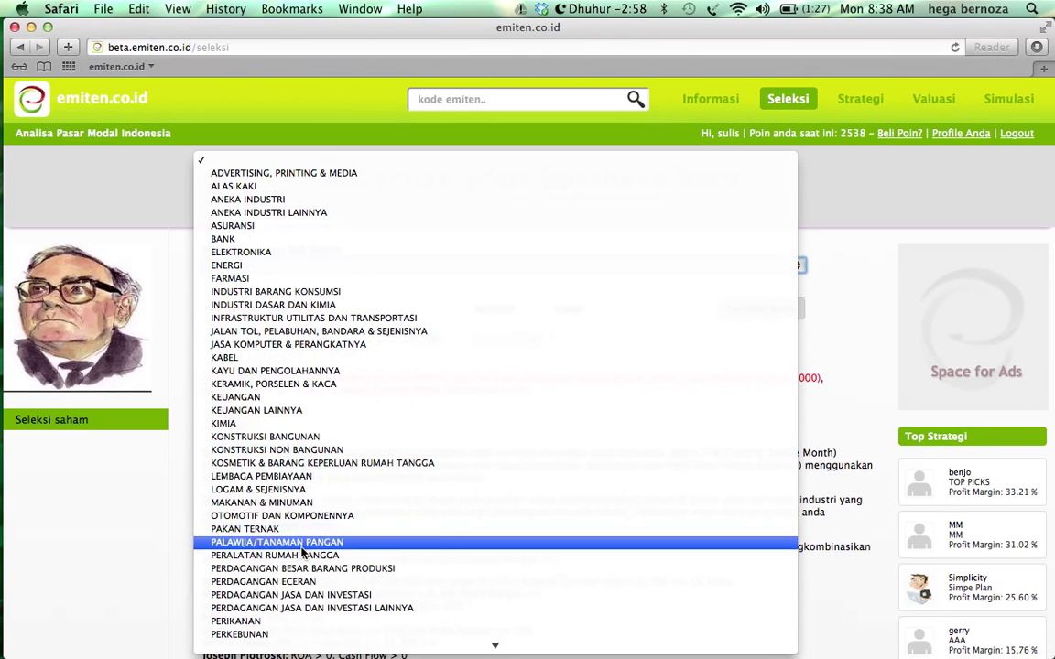
scroll(245, 586, down, 2)
click(245, 597)
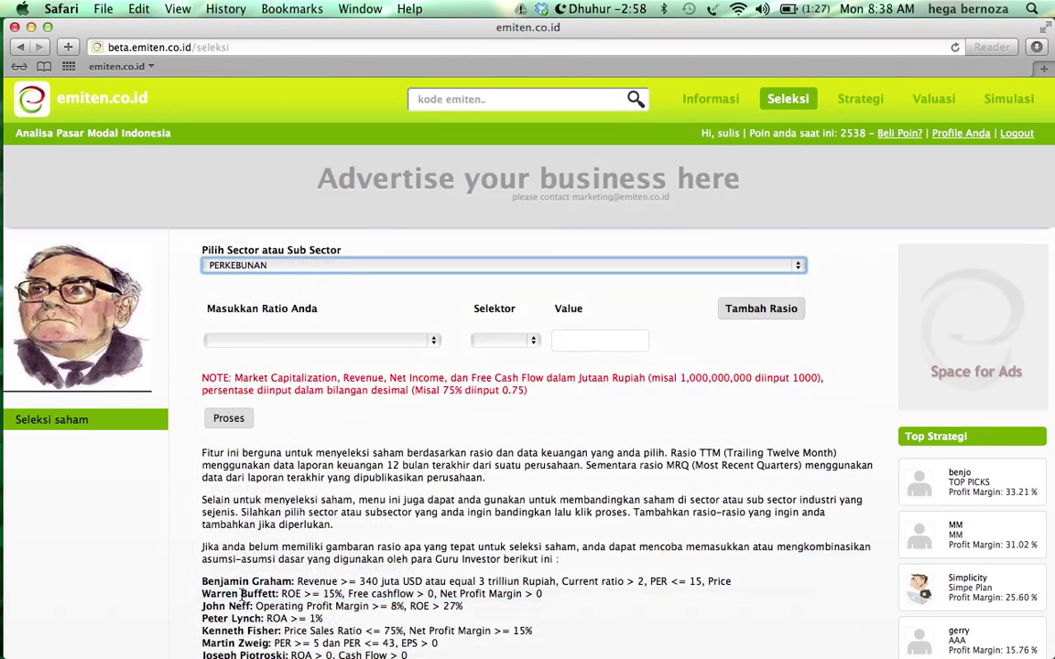
Define the first screening criterion as PER (TTM) < 15.
click(343, 341)
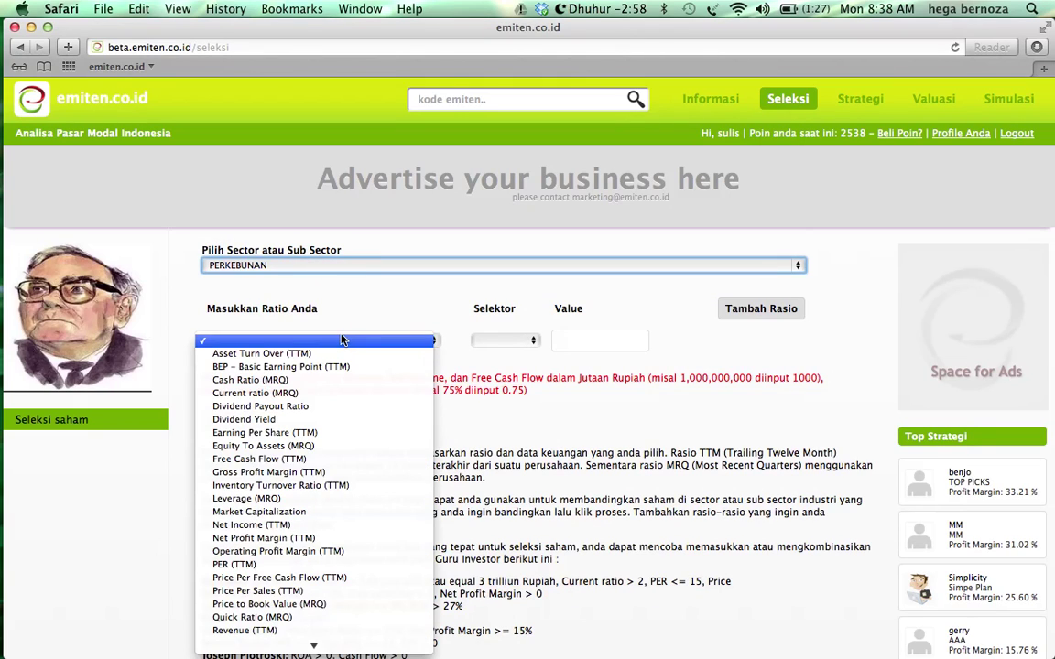
scroll(341, 362, down, 1)
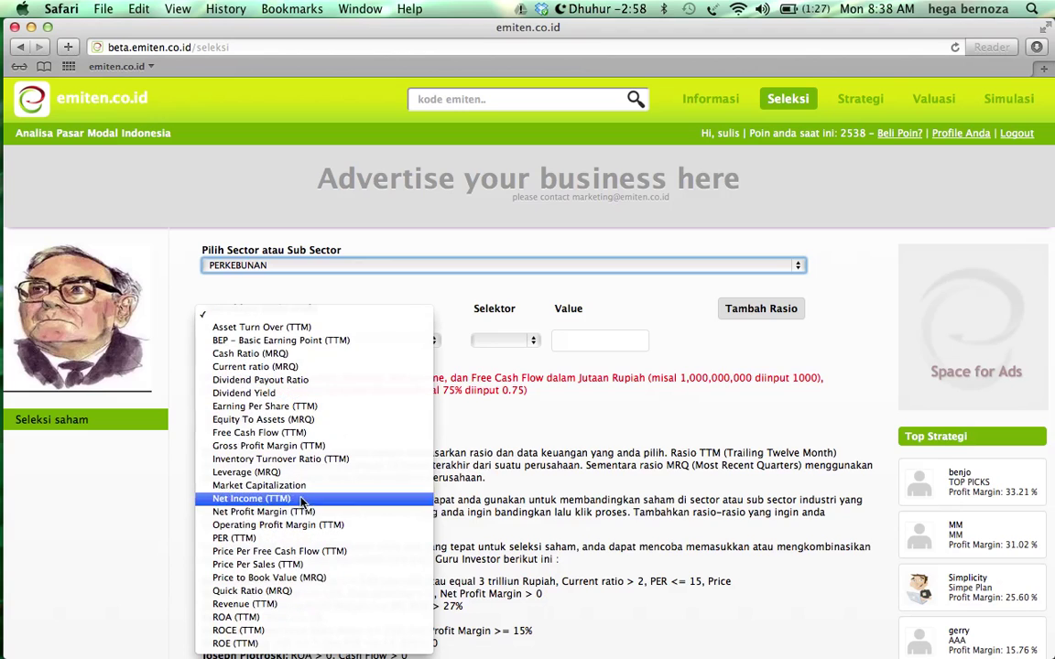
click(281, 542)
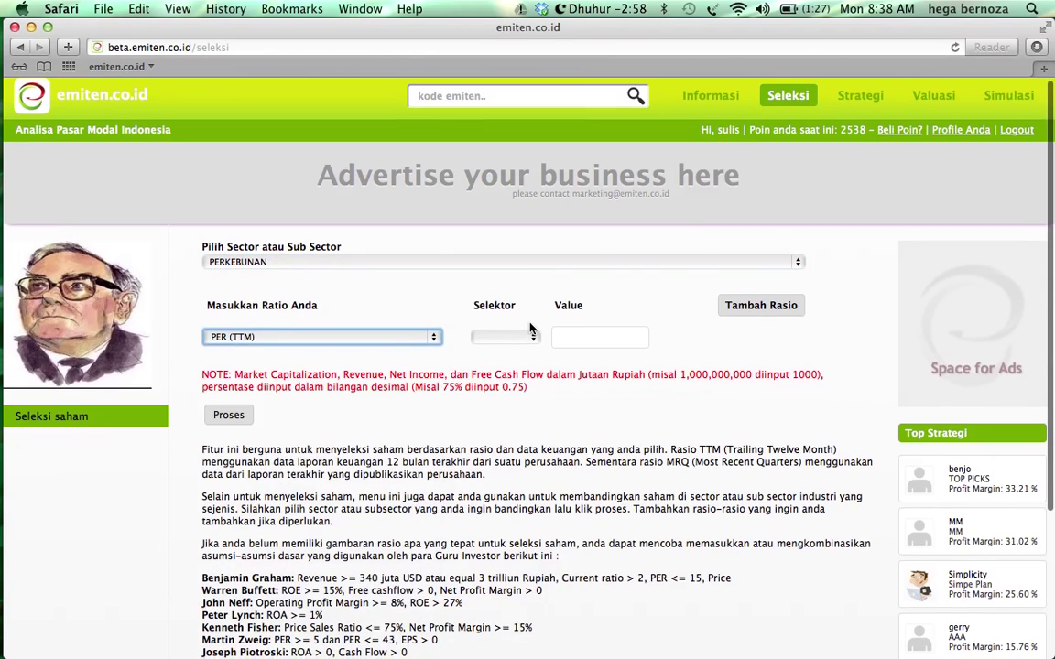
click(501, 339)
click(497, 364)
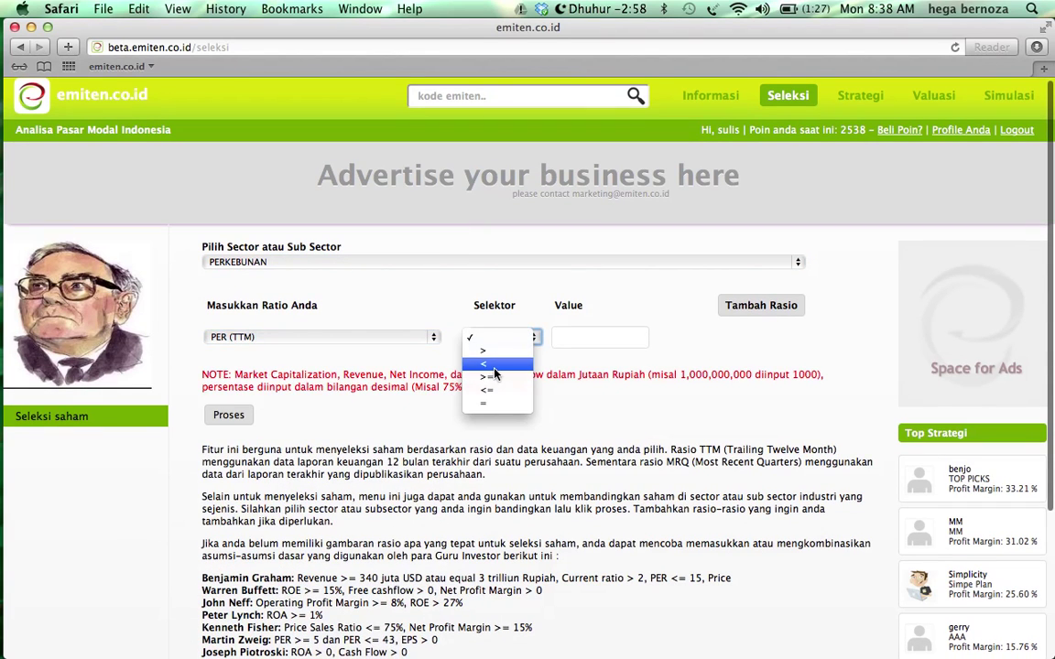
click(562, 337)
text(15)
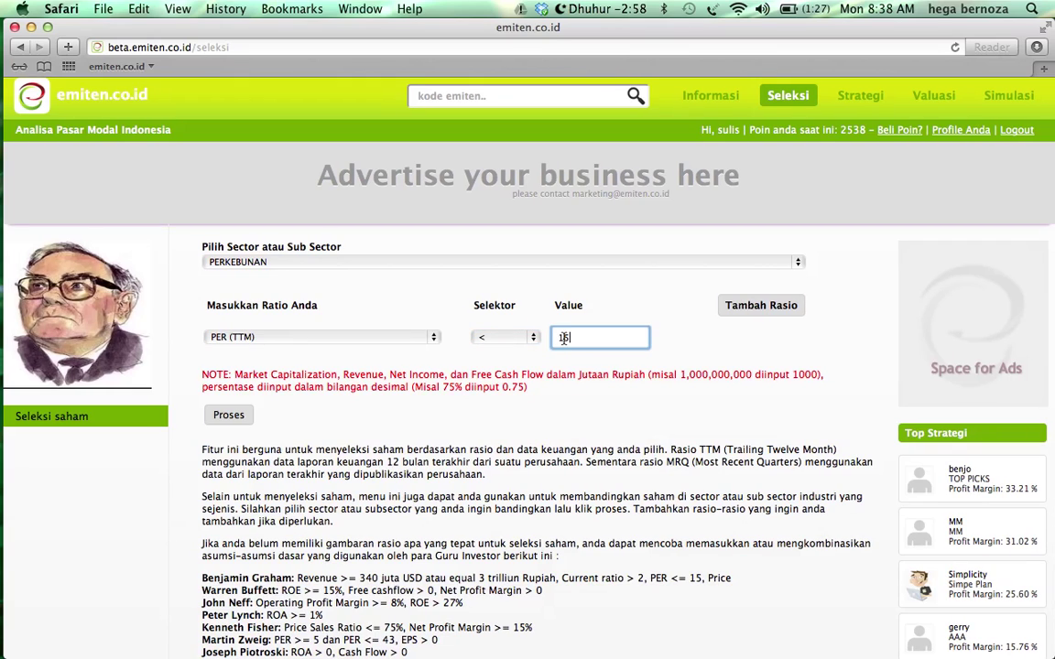
Add two more ratio rows and define the second screening criterion as Net Profit Margin (TTM) > 0.2.
click(746, 310)
click(748, 311)
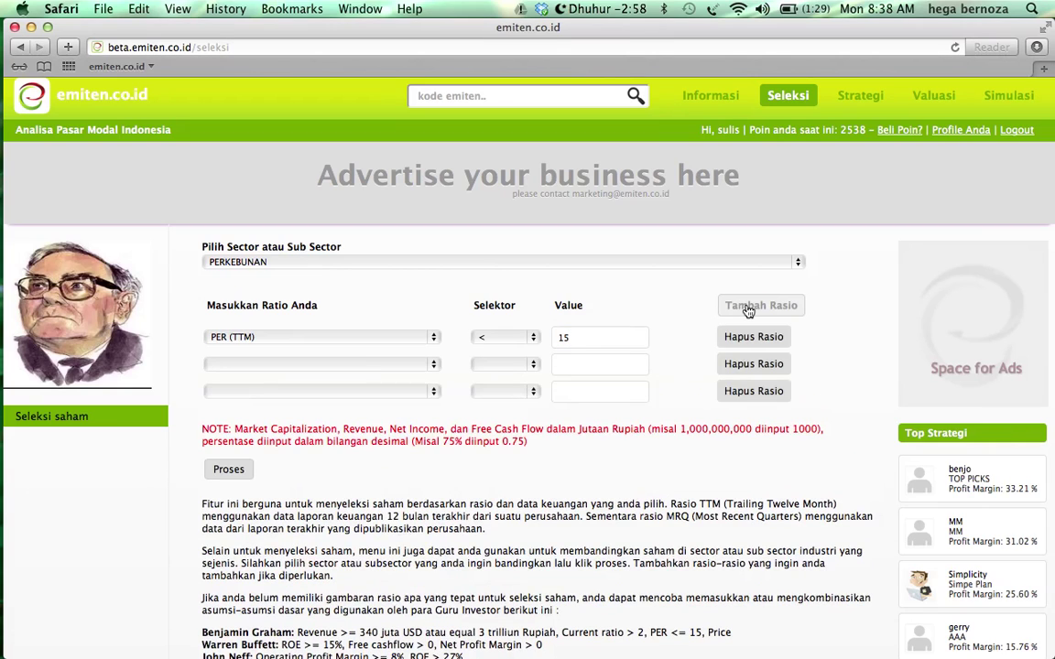
click(322, 368)
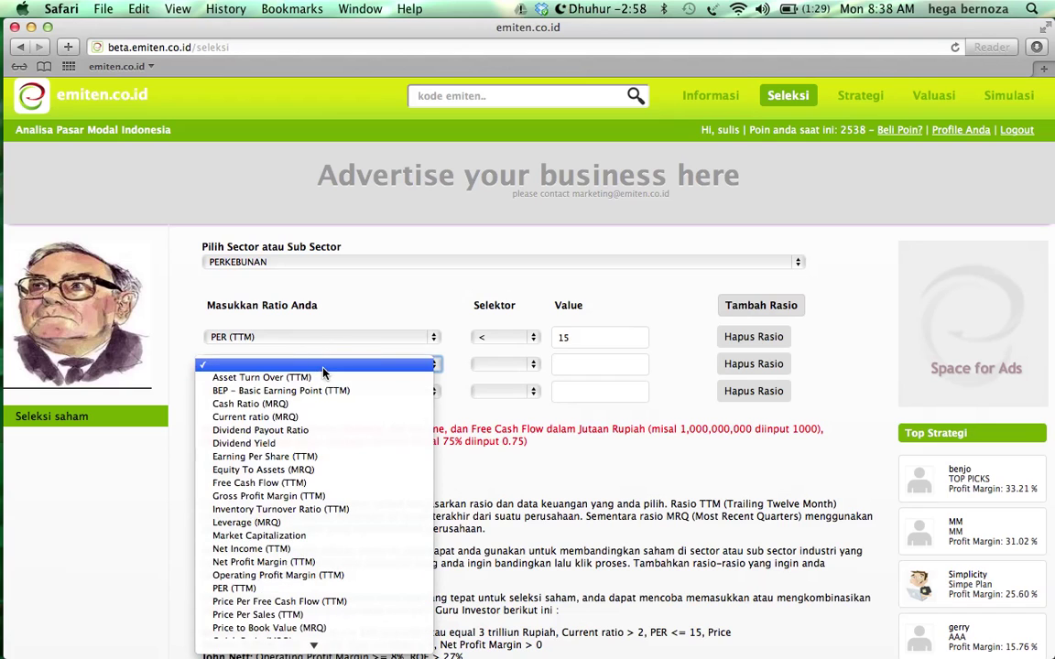
click(273, 564)
click(495, 364)
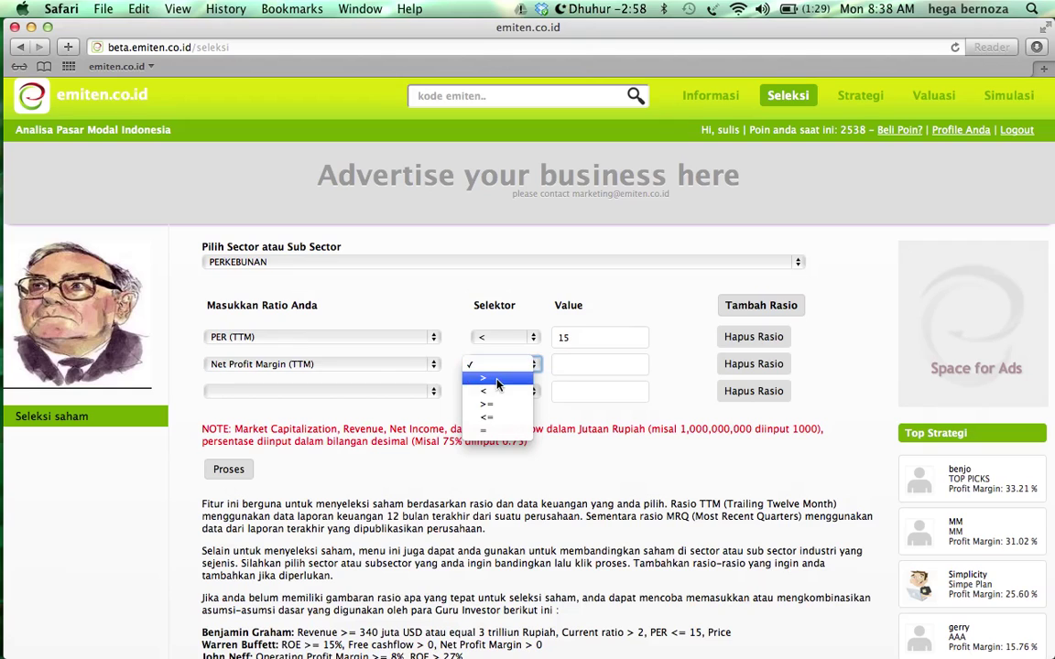
click(496, 378)
click(615, 363)
text(0.2)
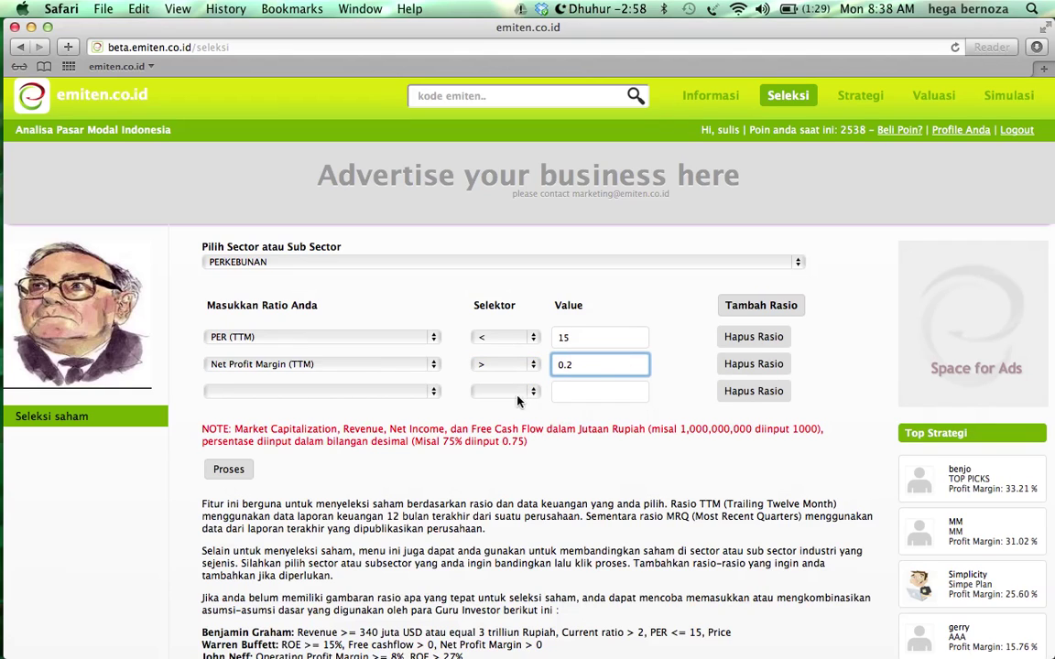
Run the plantation screening, accept the 1-point charge, and review the resulting stocks' figures across to Net Profit Margin.
click(229, 469)
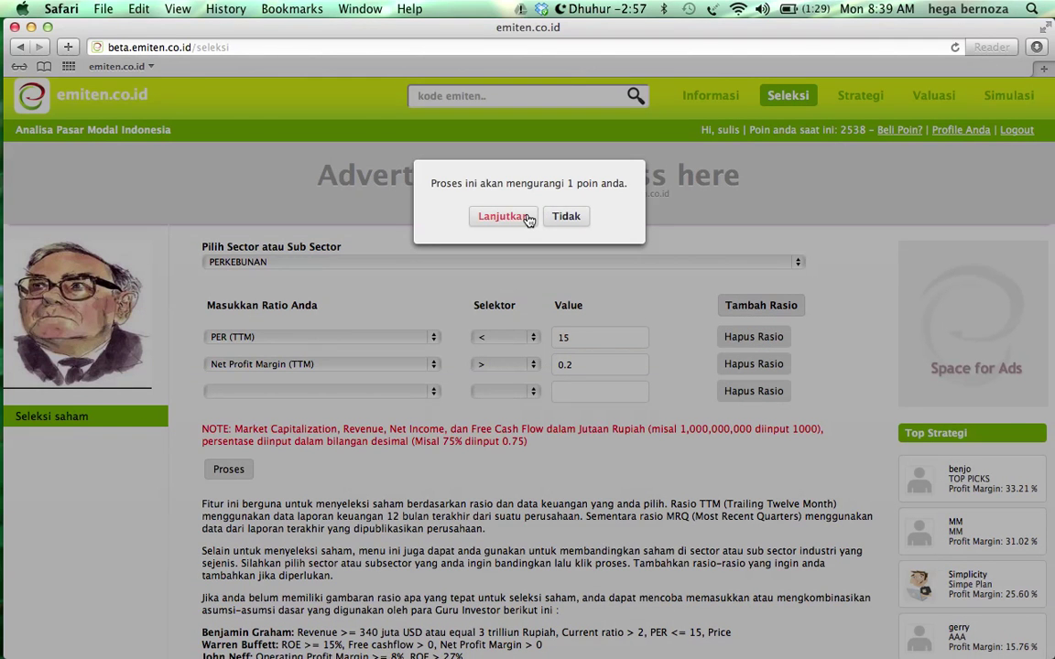
click(526, 219)
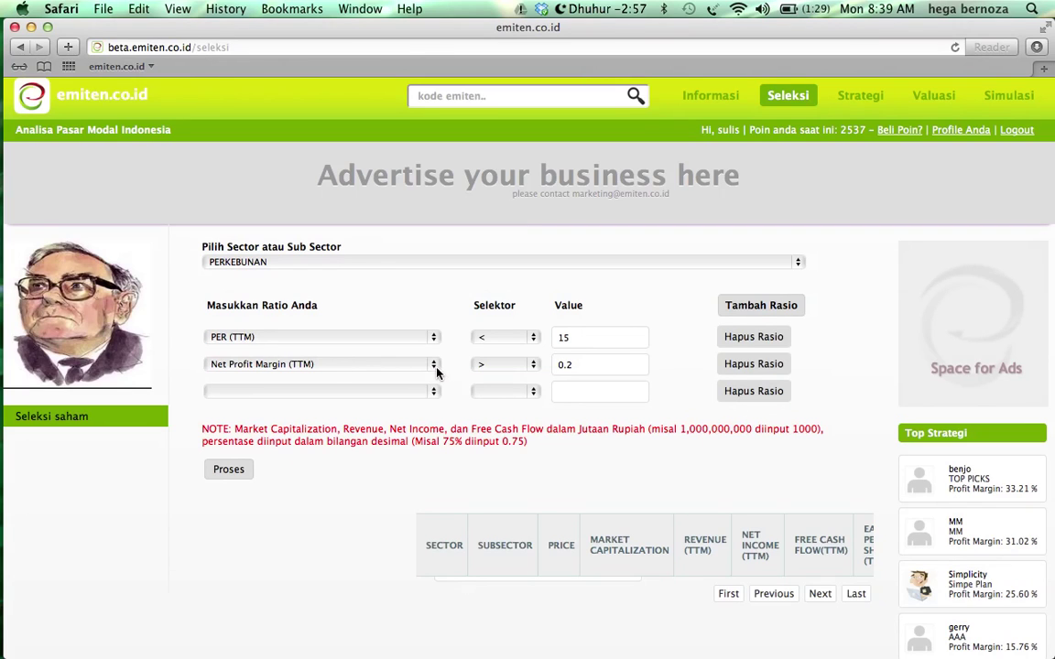
scroll(449, 369, down, 1)
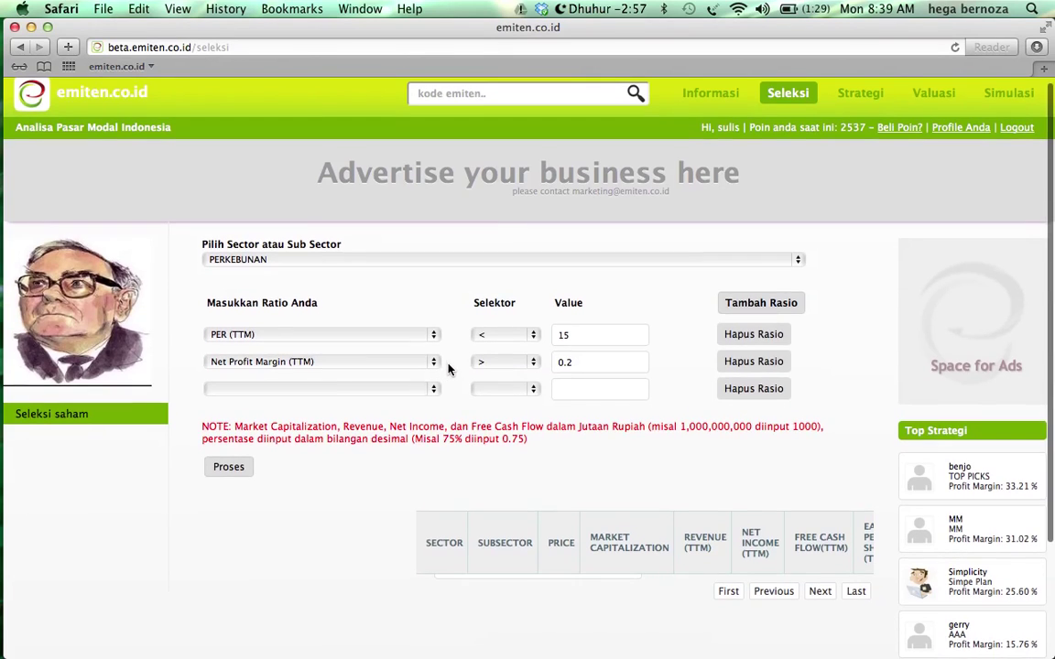
scroll(449, 369, down, 3)
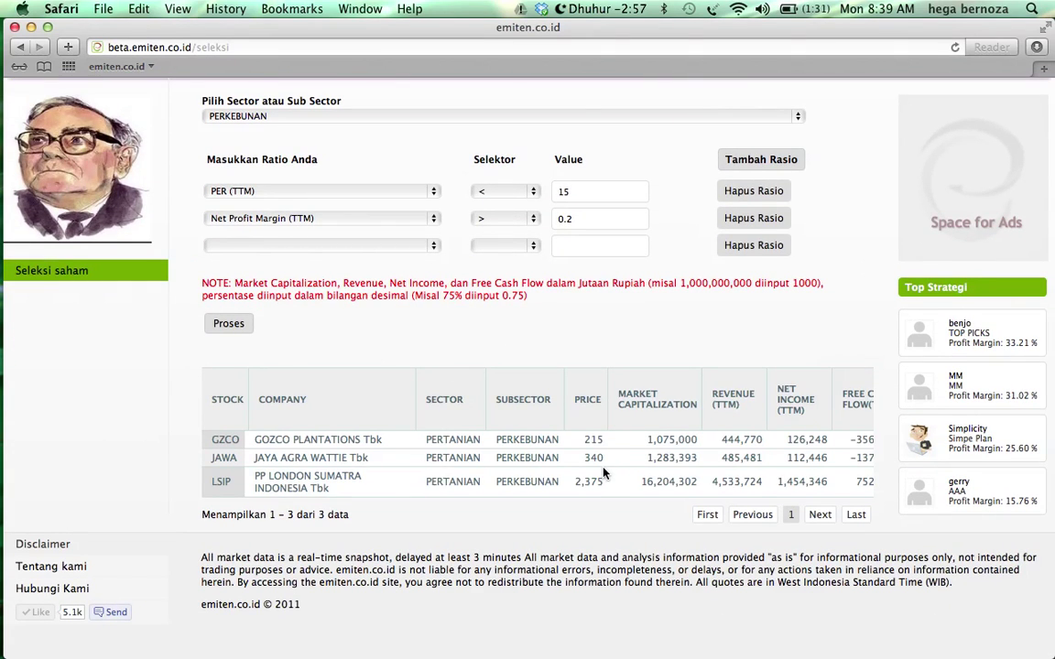
scroll(603, 472, right, 3)
scroll(604, 472, right, 8)
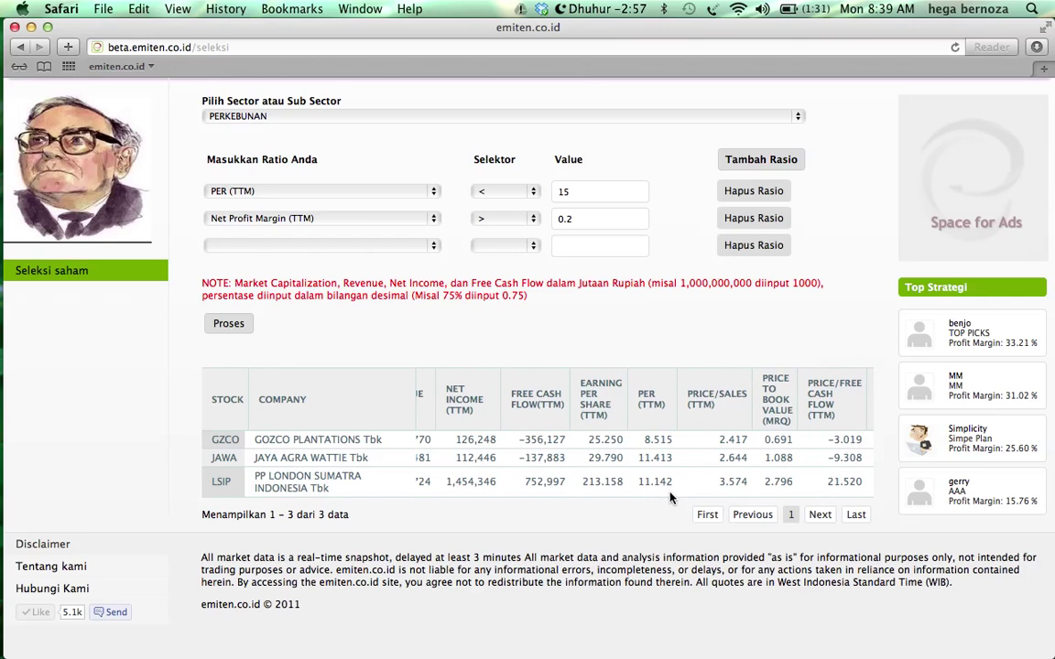
scroll(629, 491, right, 9)
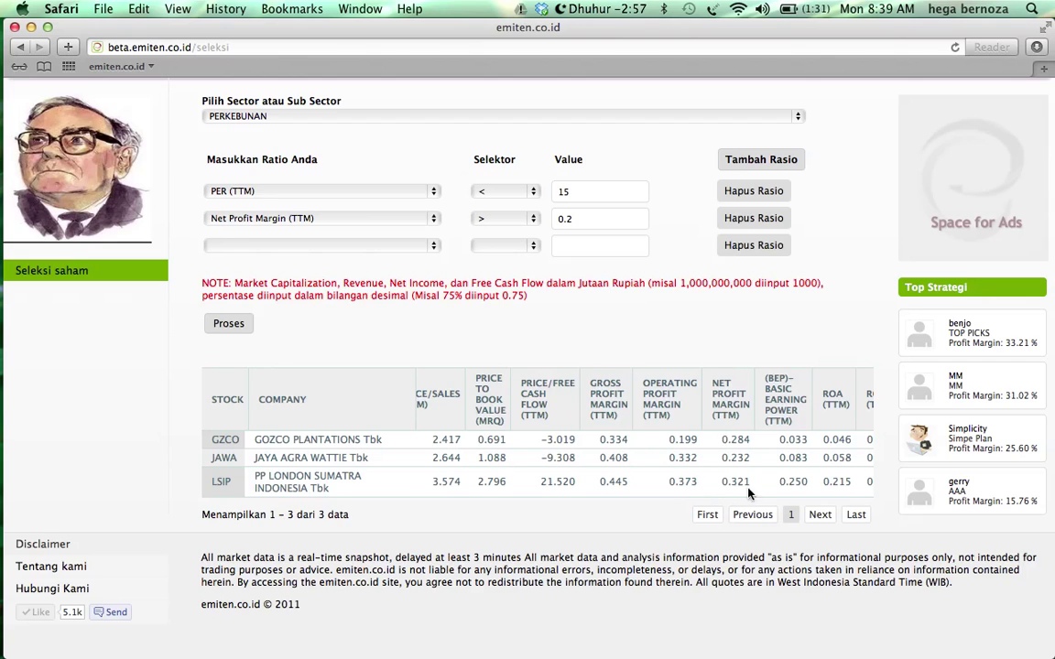
scroll(703, 443, up, 3)
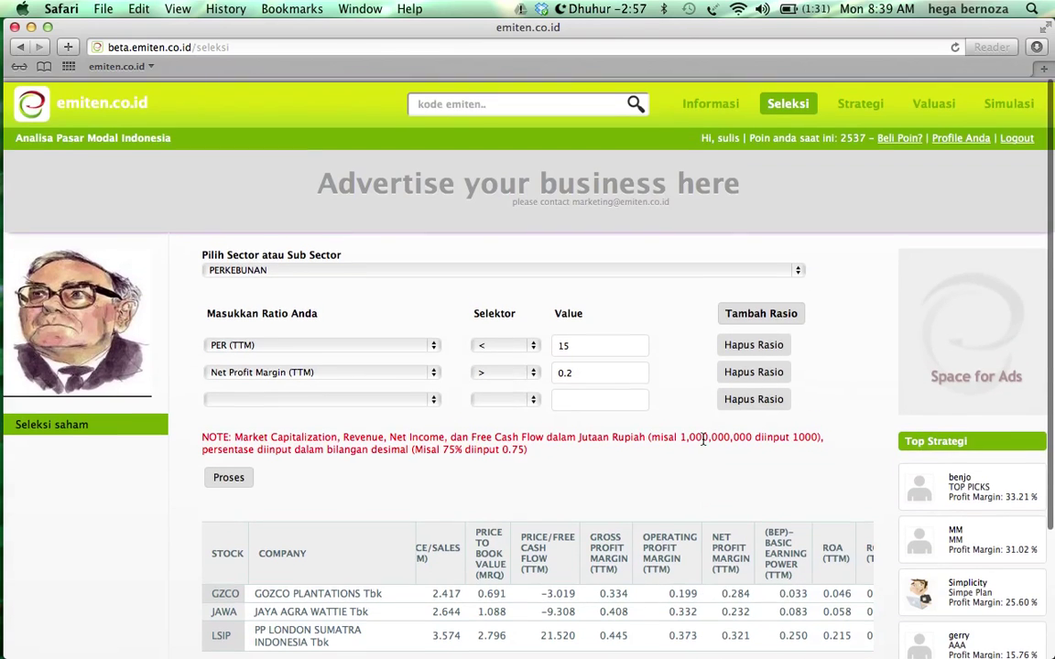
Open the Strategi page and look over the ranking of strategies by profit margin and followers.
click(861, 99)
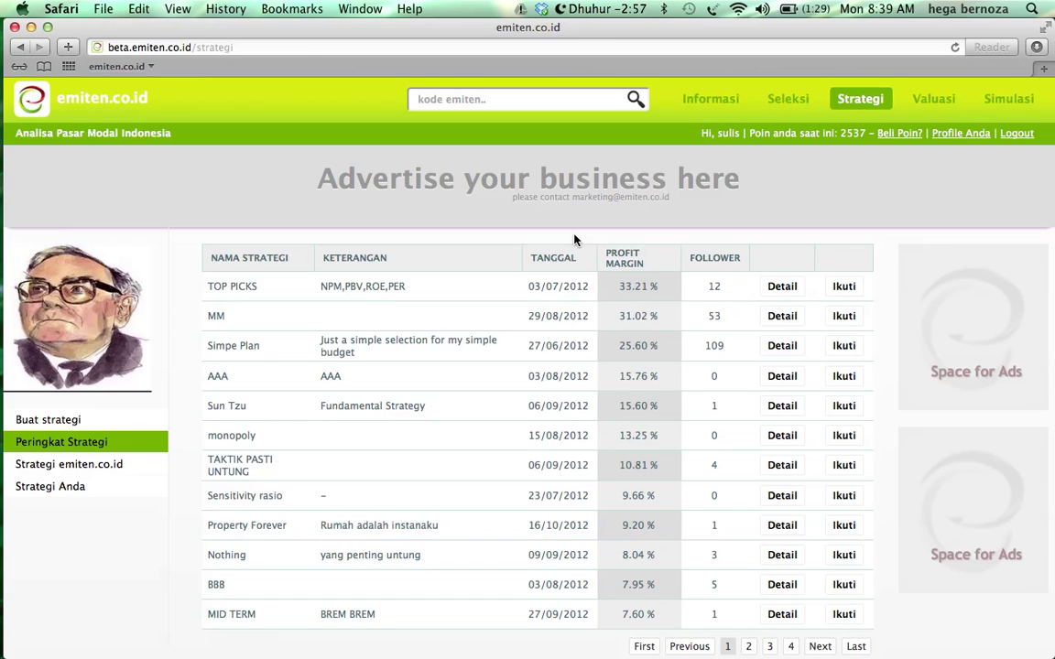
scroll(483, 281, down, 3)
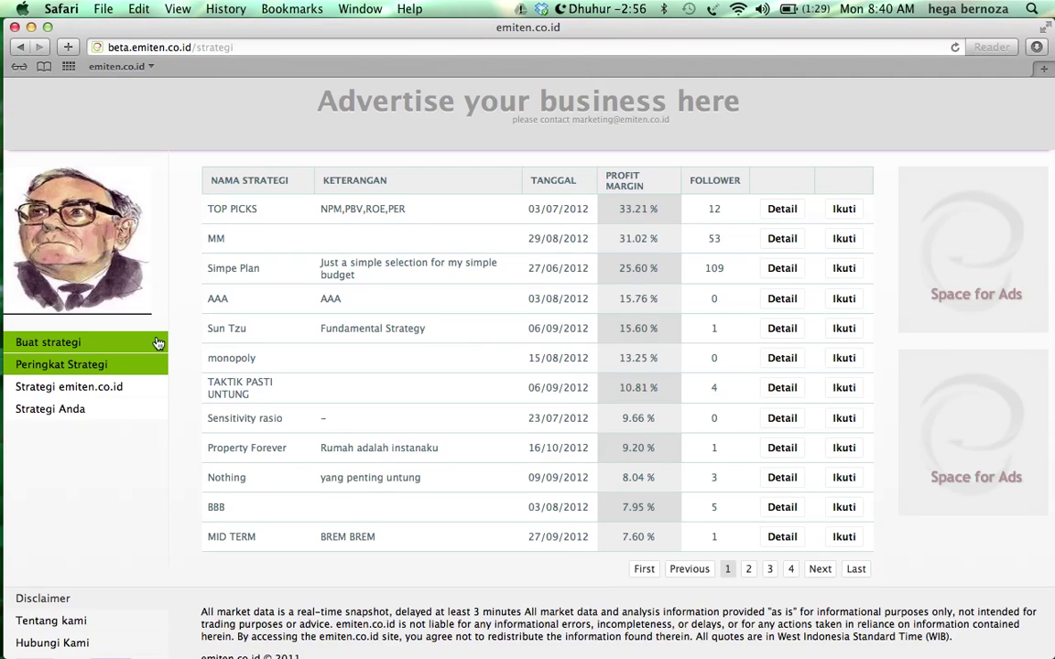
scroll(164, 290, up, 2)
scroll(165, 290, up, 2)
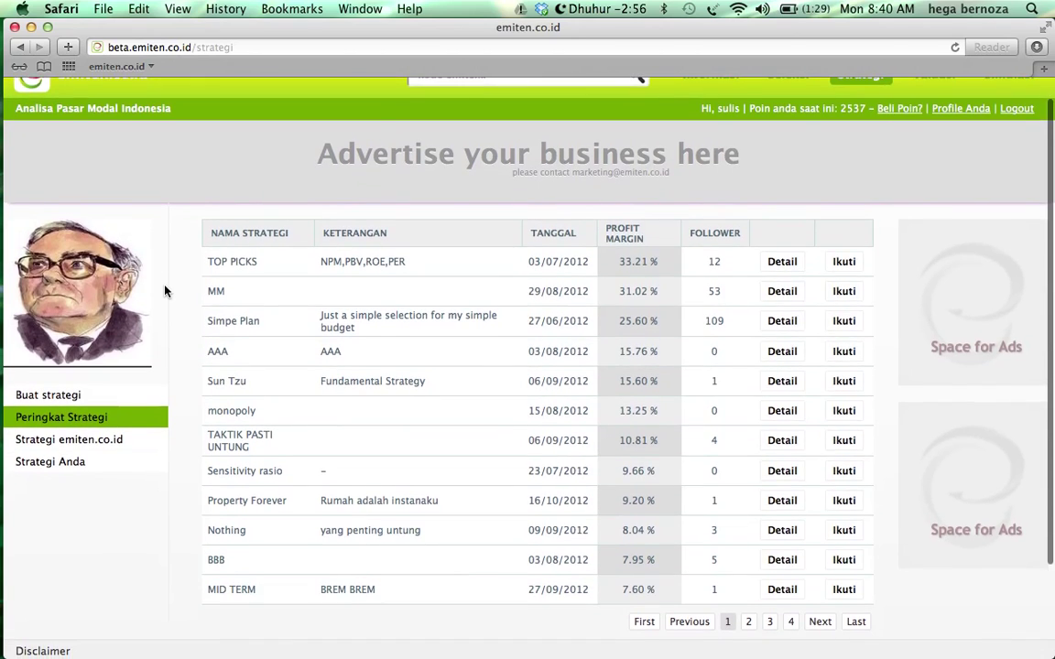
scroll(165, 290, down, 2)
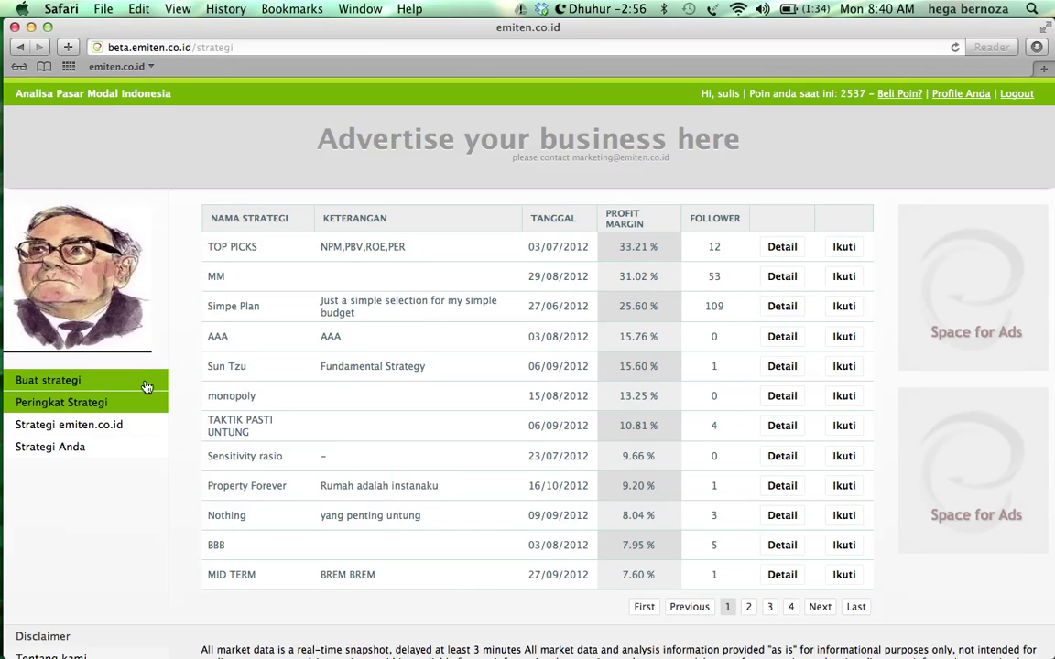
Open the Buat strategi form and check the available sectors, leaving the sector unselected.
click(53, 380)
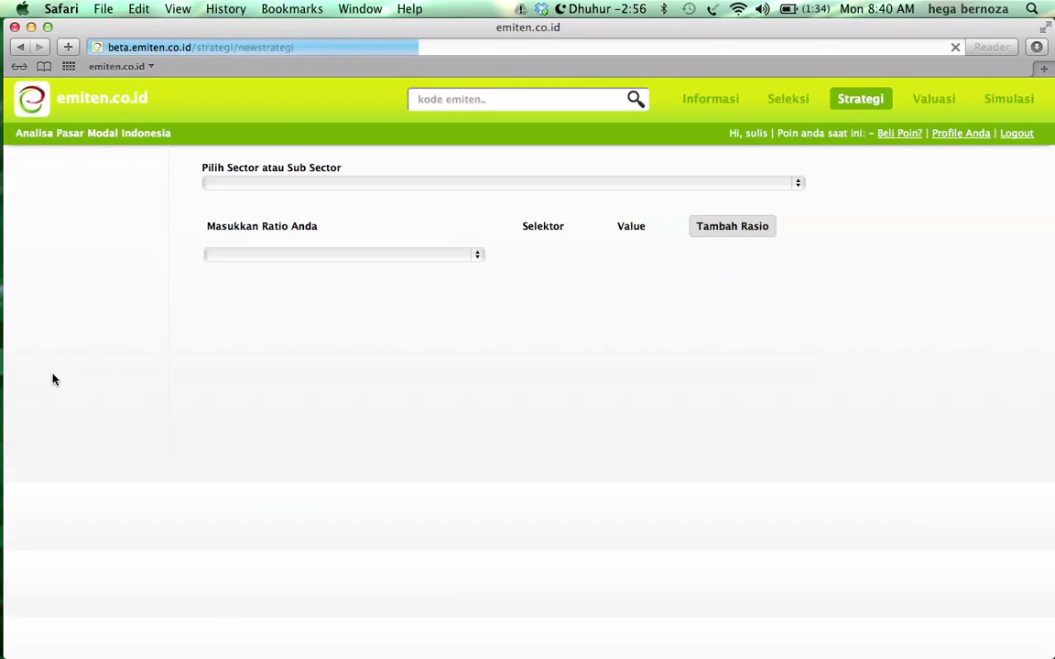
click(322, 183)
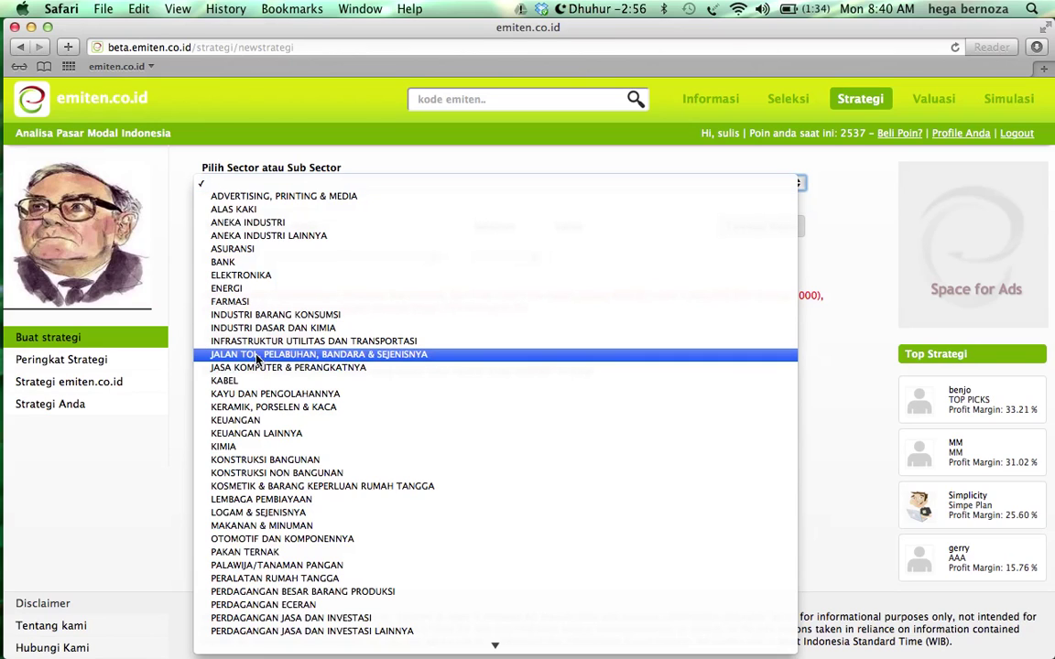
click(144, 367)
Define the new strategy's first criterion as ROA (TTM) > 0.2.
click(275, 259)
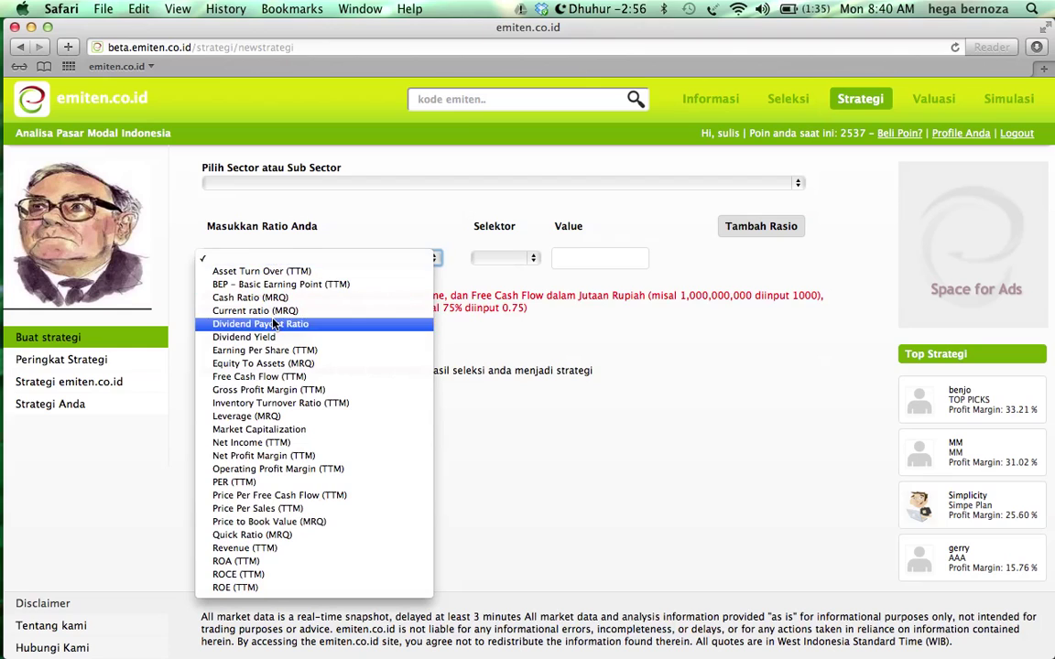
click(257, 560)
click(505, 259)
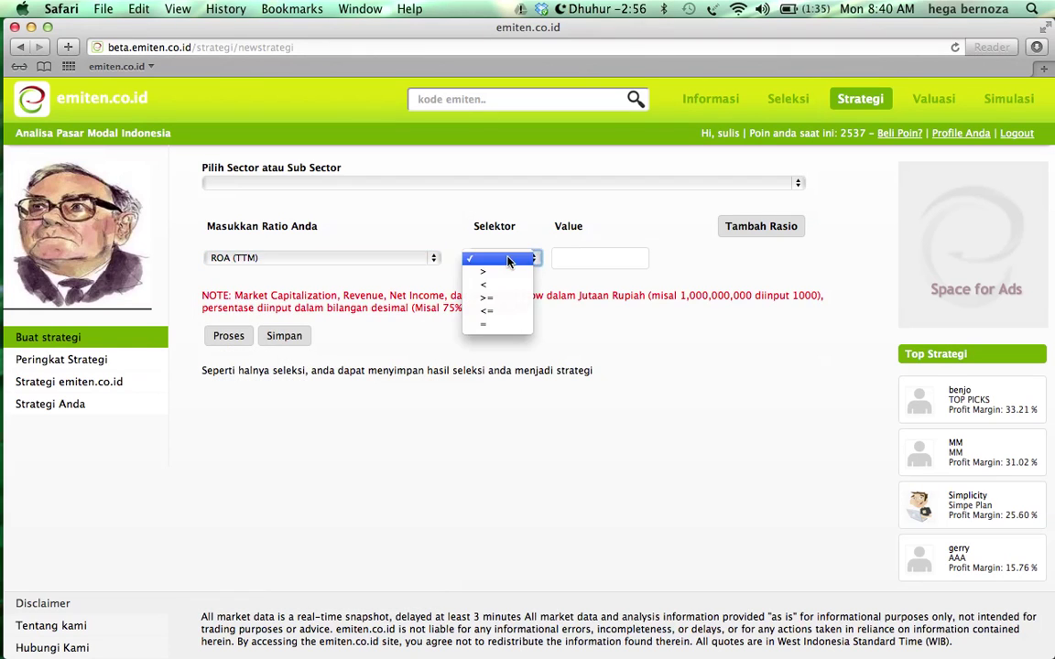
click(494, 271)
click(593, 260)
text(0.2)
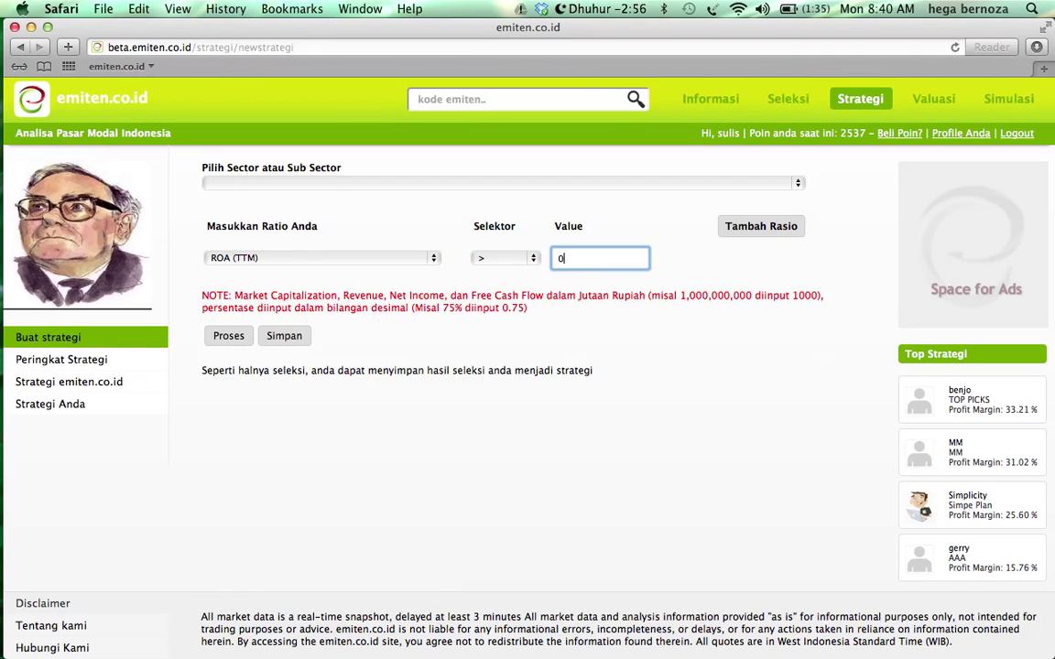
Add two more ratio rows to the strategy and define the second criterion as Net Profit Margin (TTM) > 0.3.
click(759, 227)
click(759, 226)
click(405, 284)
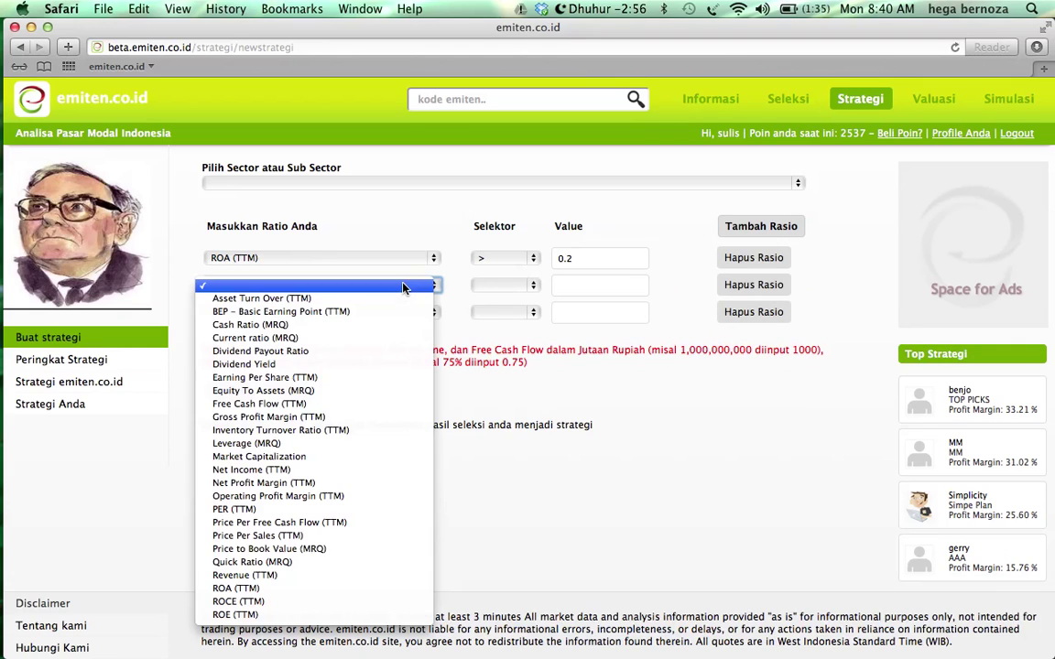
click(285, 483)
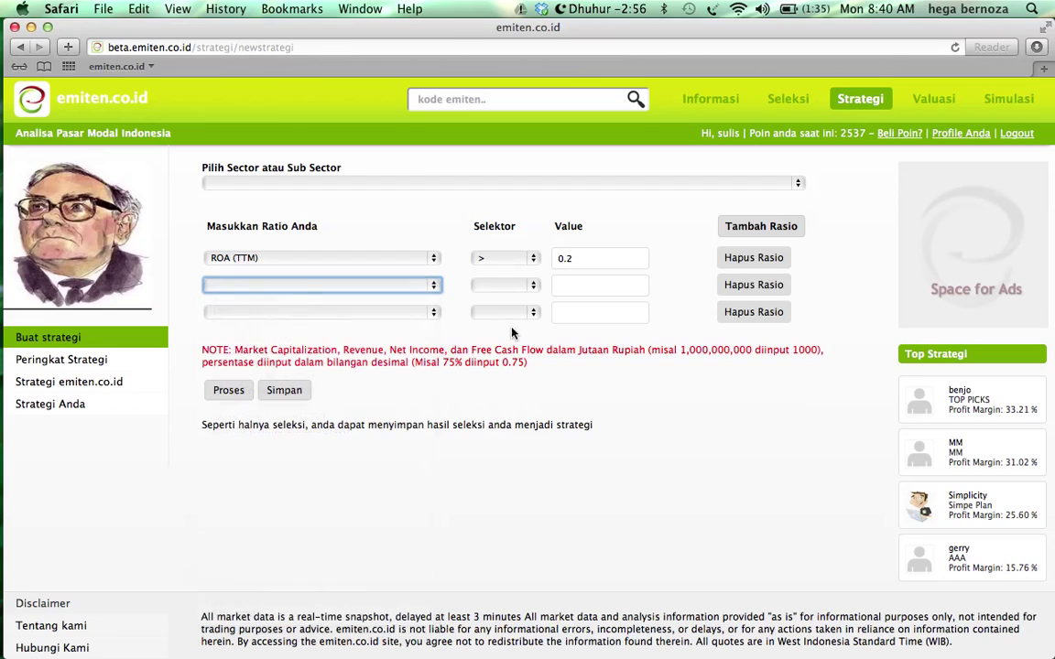
click(509, 284)
click(507, 301)
click(626, 284)
text(0.3)
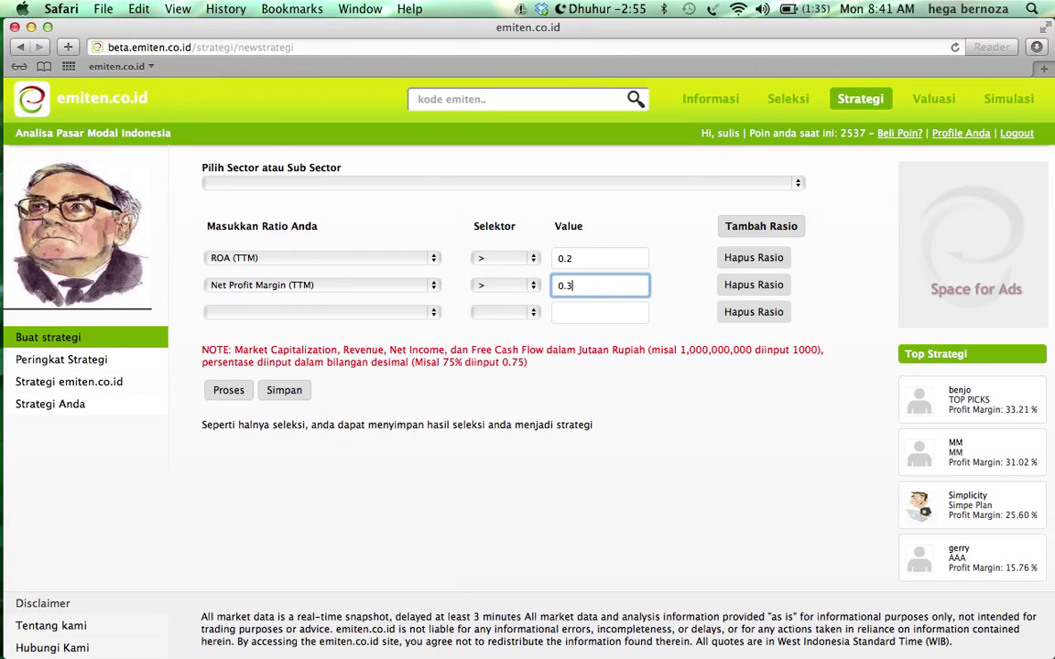
Define the strategy's third criterion as PER (TTM) < 15.
click(424, 312)
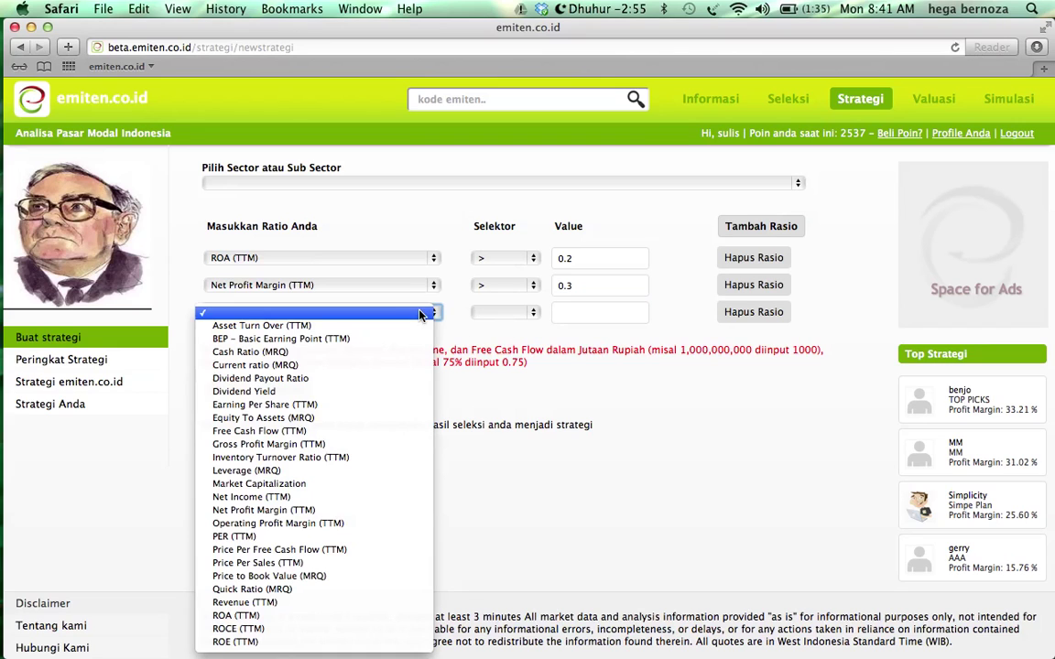
click(302, 535)
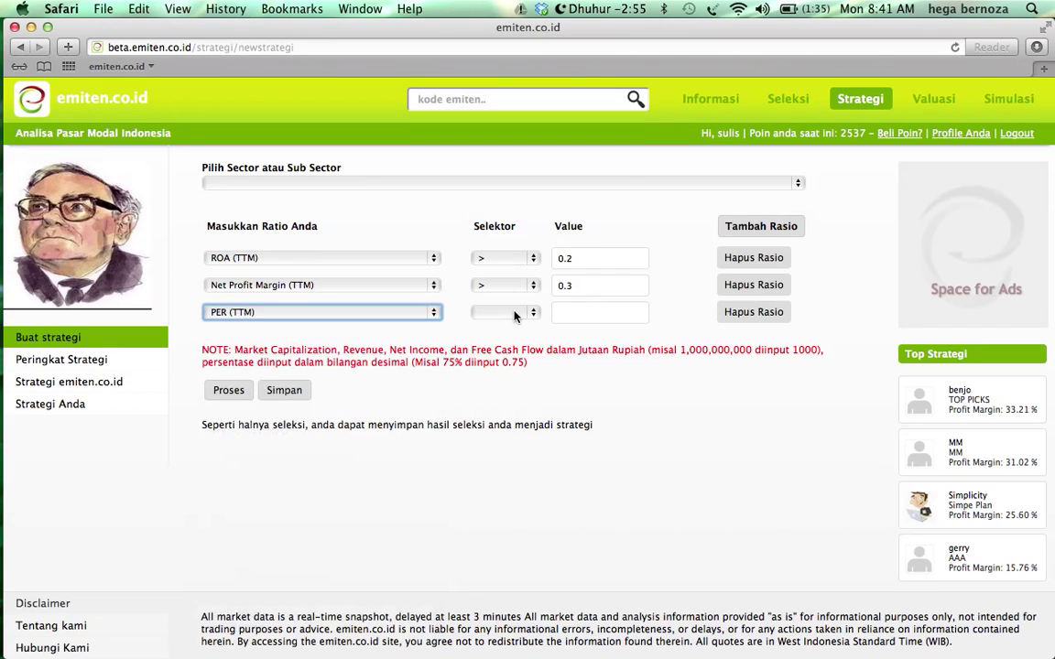
click(515, 312)
click(489, 339)
click(576, 312)
text(15)
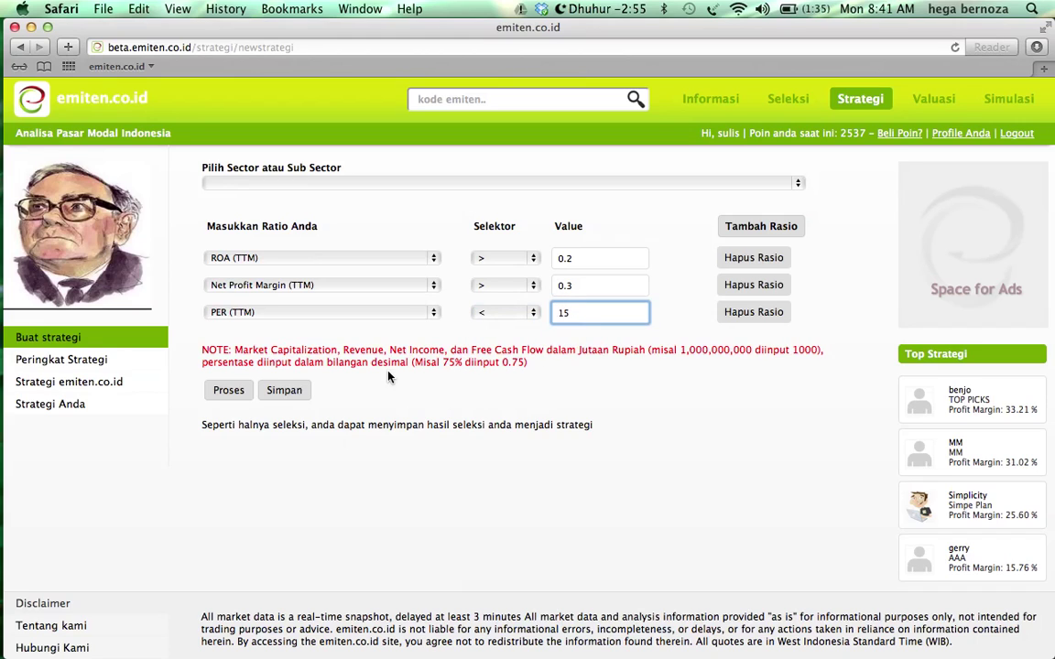
Process the strategy's three criteria, accept the 1-point charge, and review the list of matching companies.
click(224, 390)
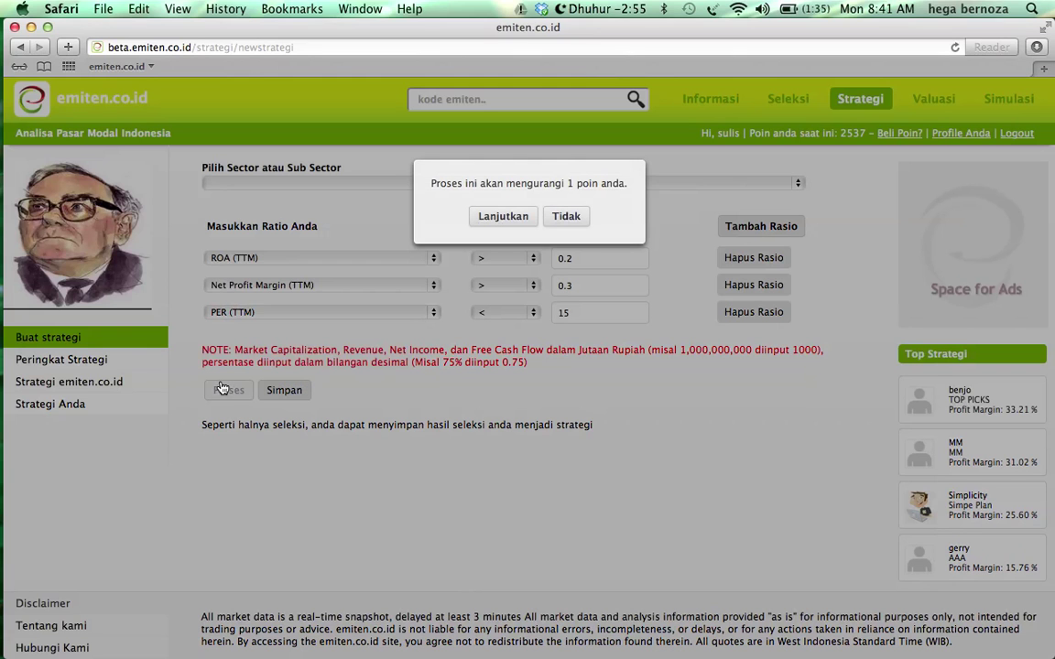
click(503, 216)
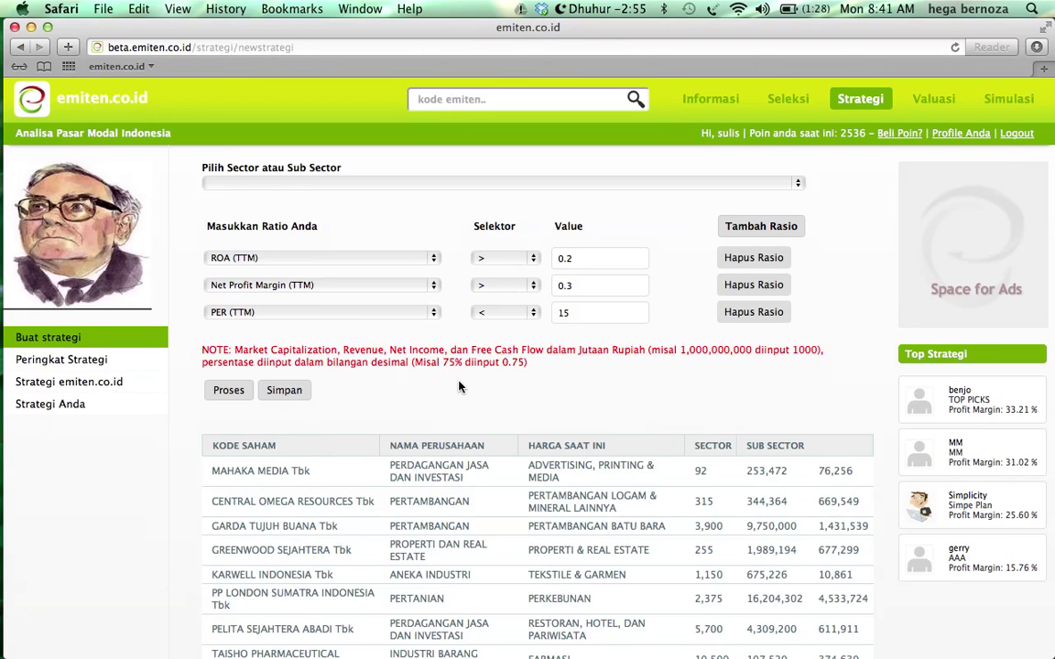
scroll(459, 387, down, 2)
scroll(422, 432, down, 1)
scroll(668, 473, left, 1)
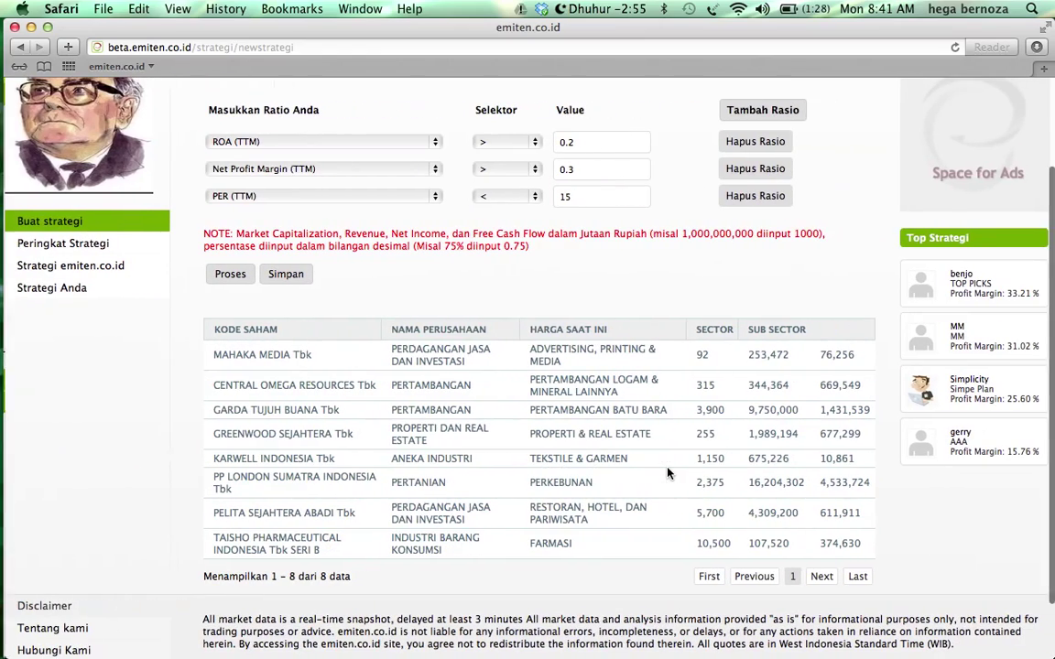
scroll(641, 385, right, 1)
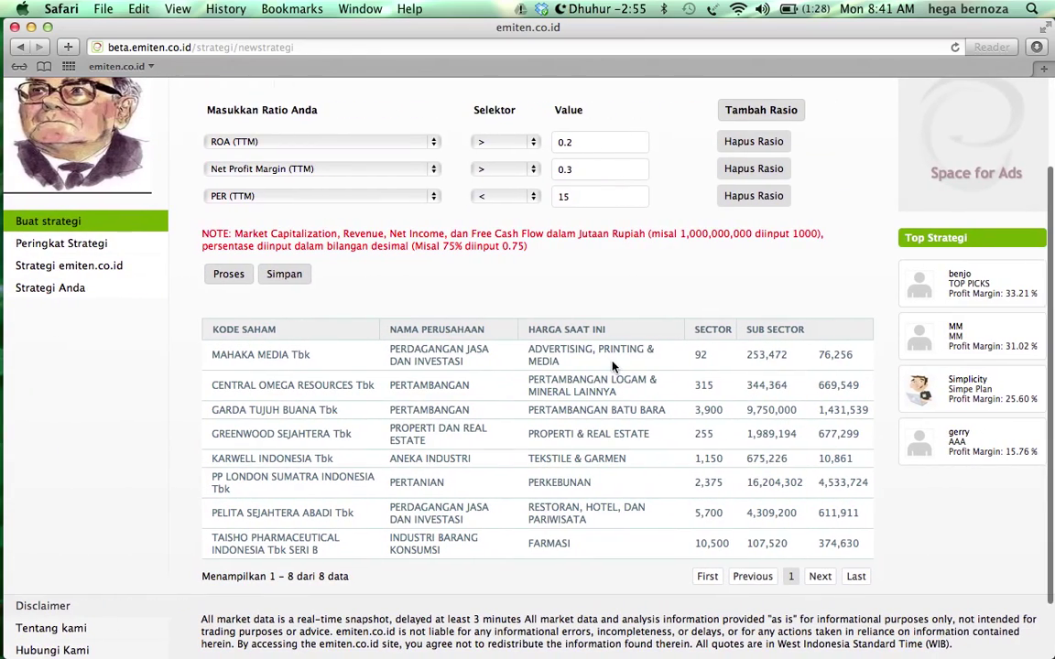
Save the strategy as "My Strategy" with the description "ROA,PER,NPM" and accept the 10-point charge.
click(285, 278)
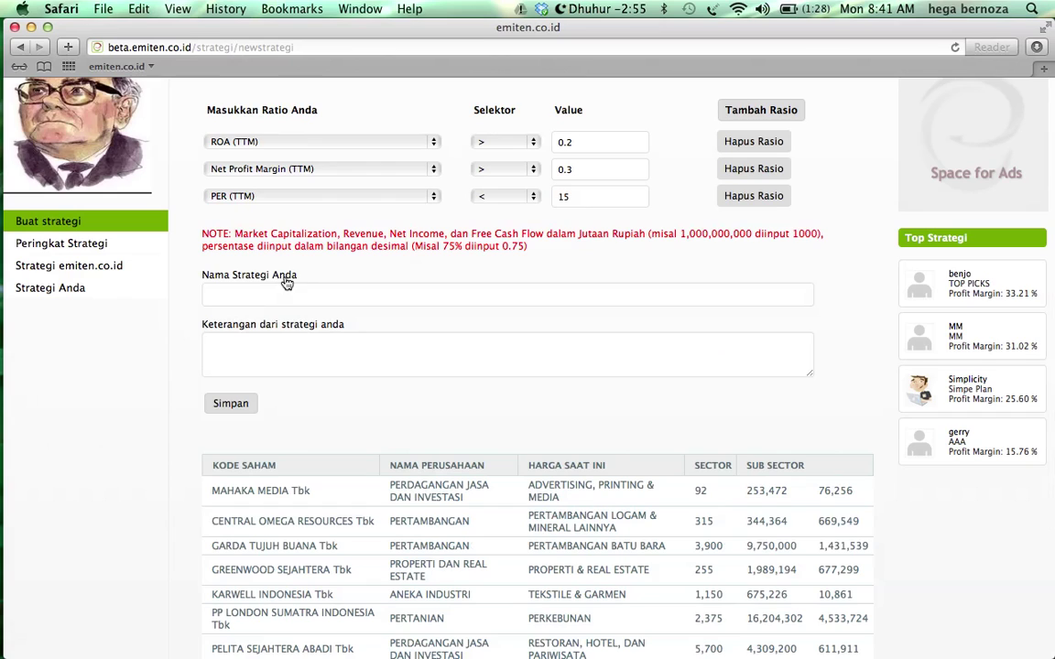
click(276, 298)
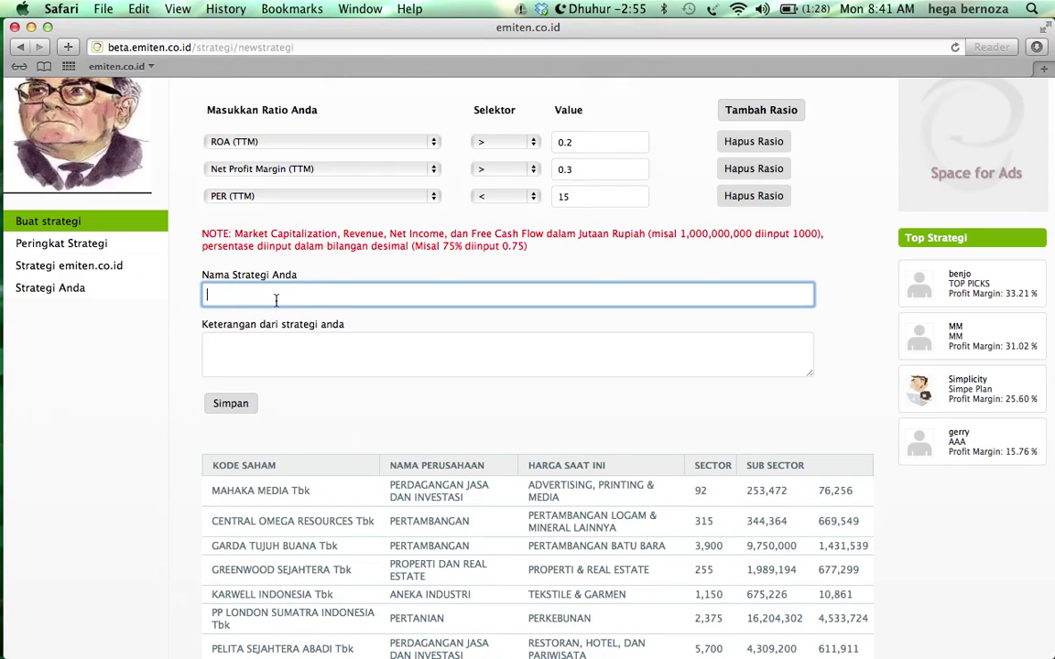
text(My Strategy)
click(279, 349)
text(ROA,PE)
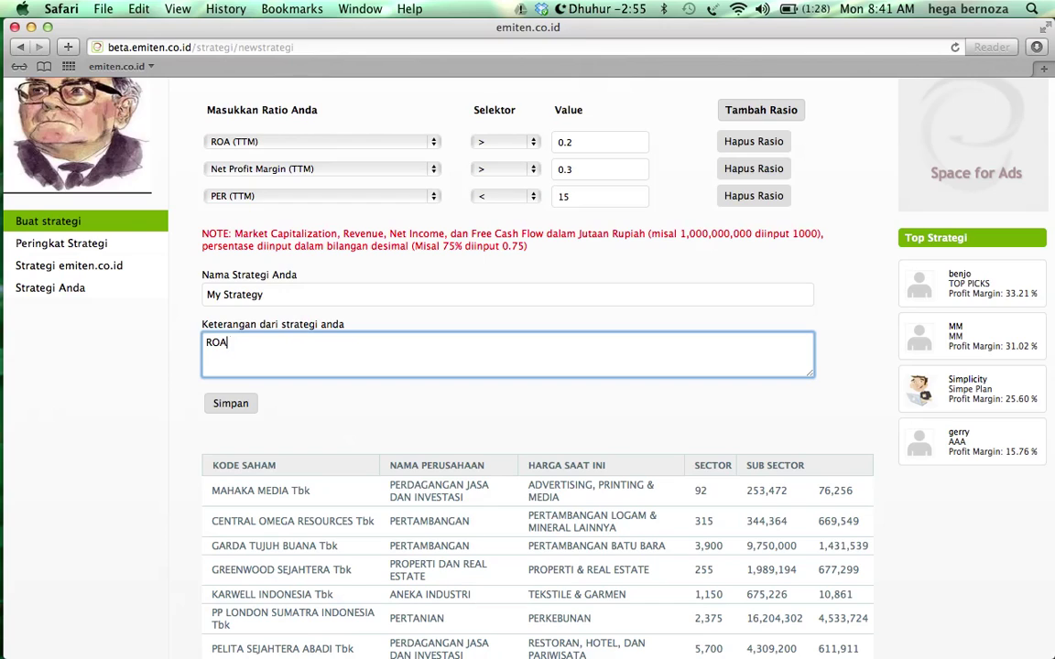
text(RmNPM)
click(256, 343)
key(BackSpace)
text(,PER,NPM)
click(231, 404)
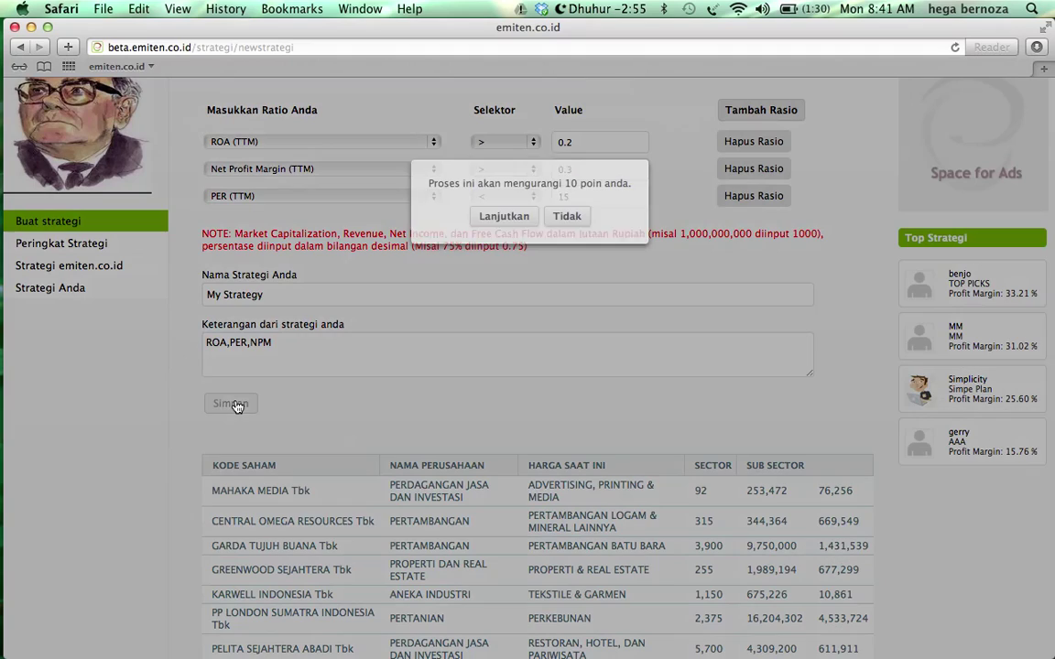
click(500, 216)
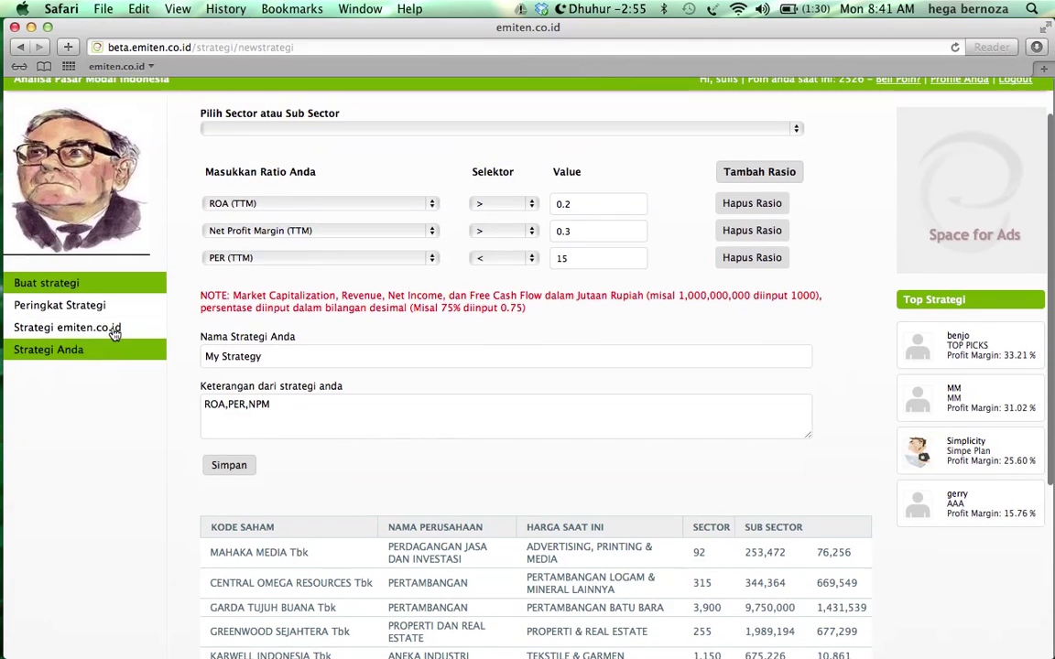
Open the details of the TOP PICKS strategy from the strategy ranking, follow it, and accept the 5-point monthly charge.
scroll(81, 364, up, 2)
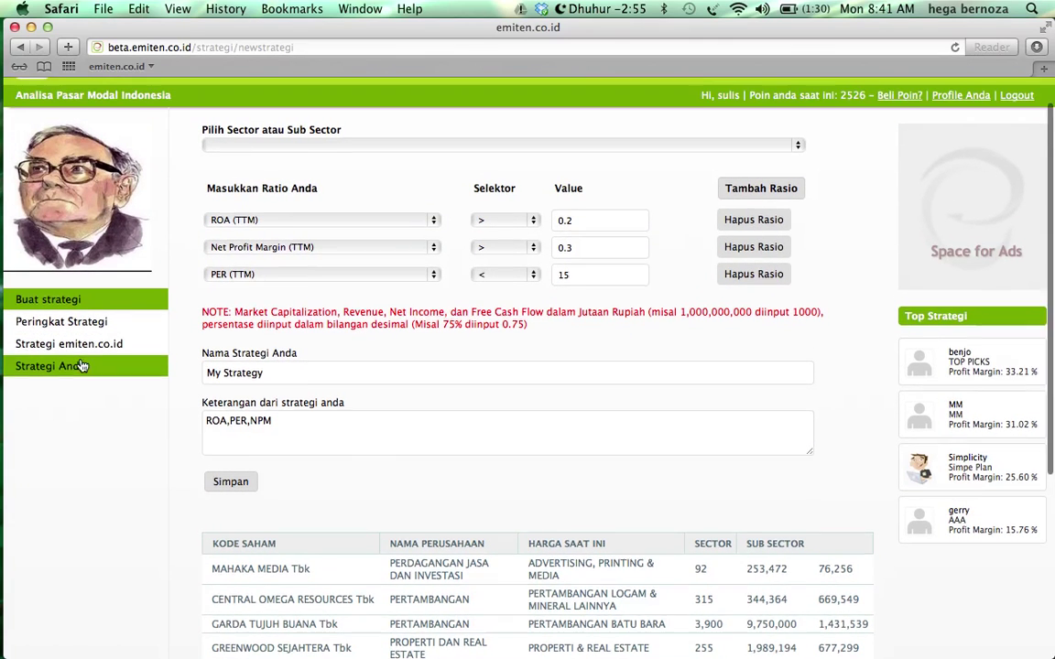
click(90, 364)
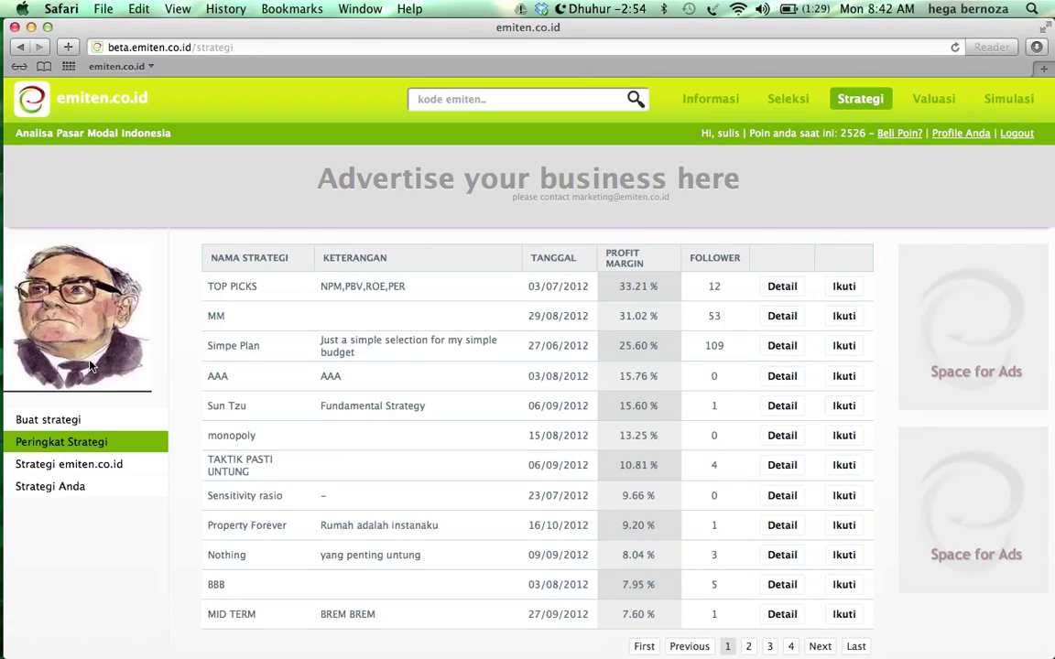
click(779, 291)
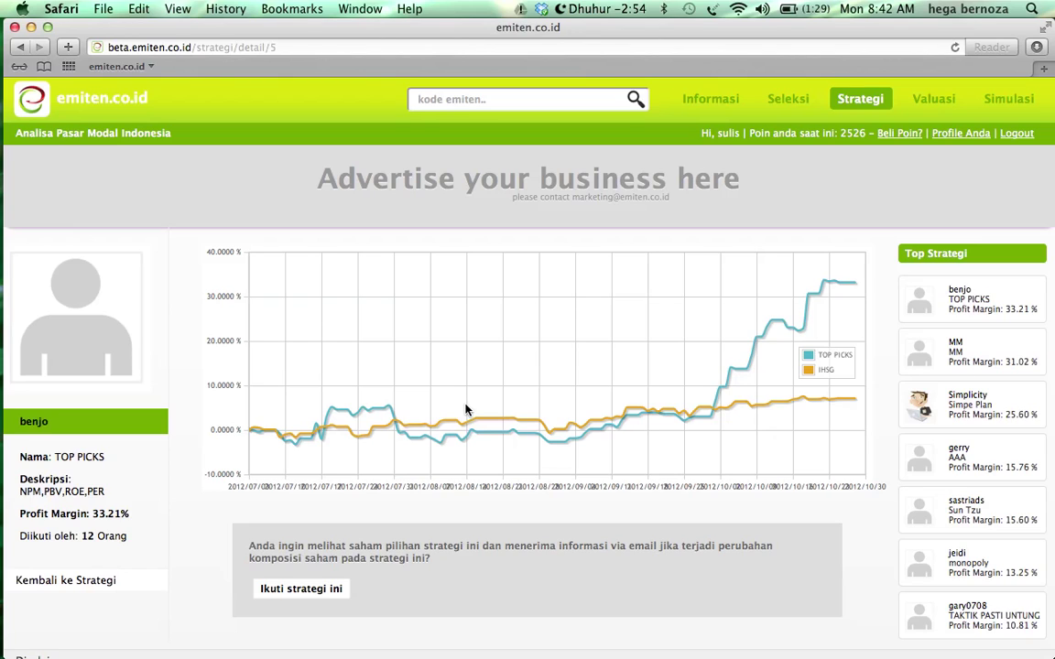
click(308, 591)
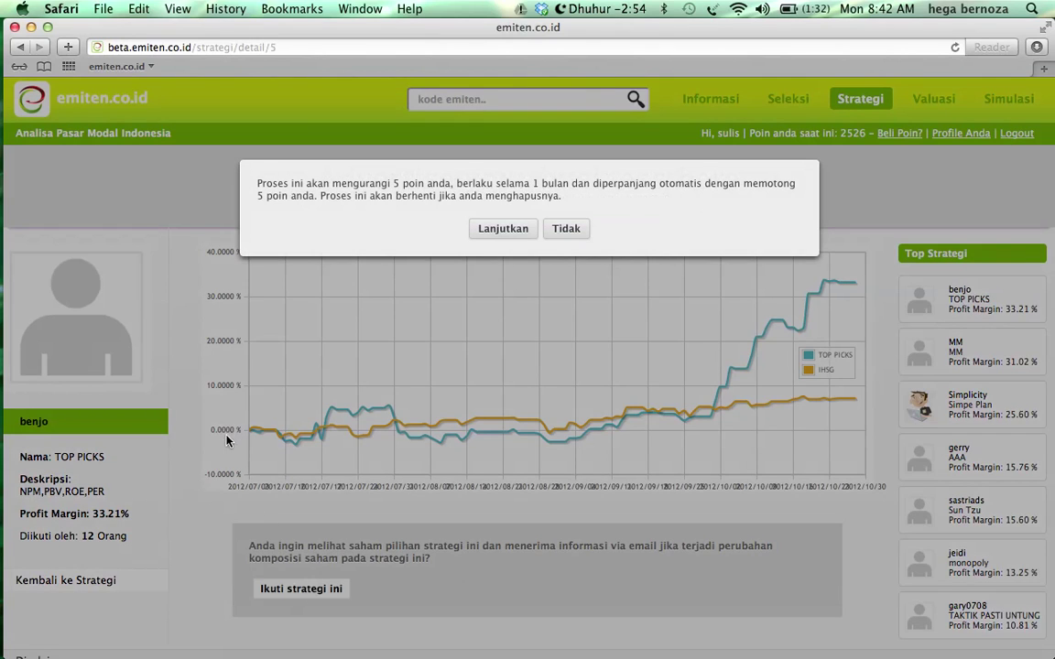
click(504, 232)
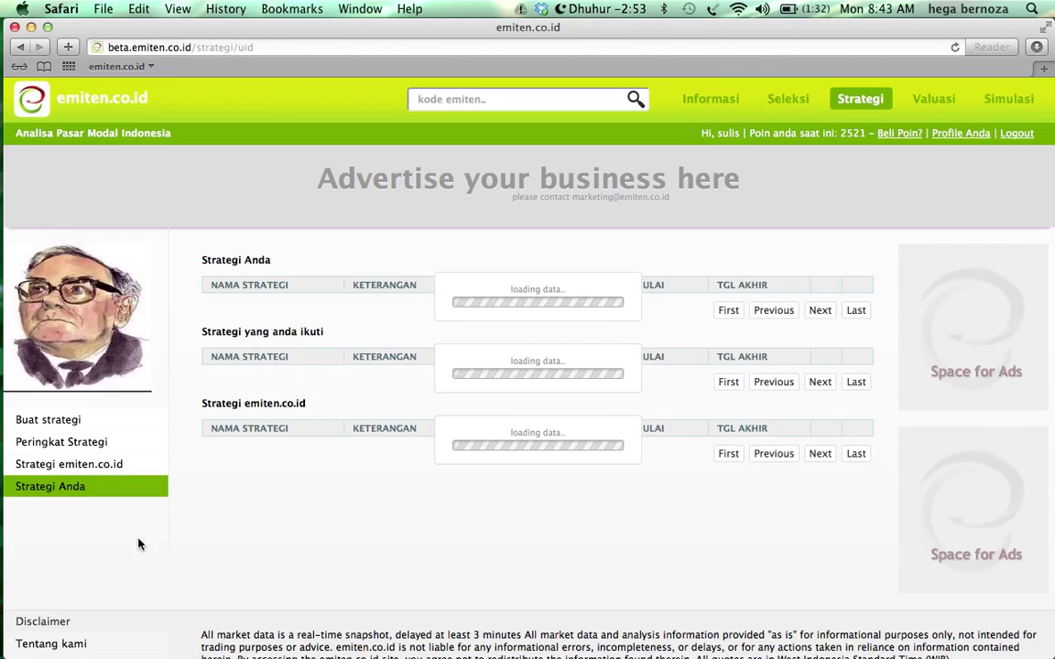
View the details of the Pendekatan Joel Greenblatt strategy among emiten.co.id's own strategies, and return to that list.
click(72, 466)
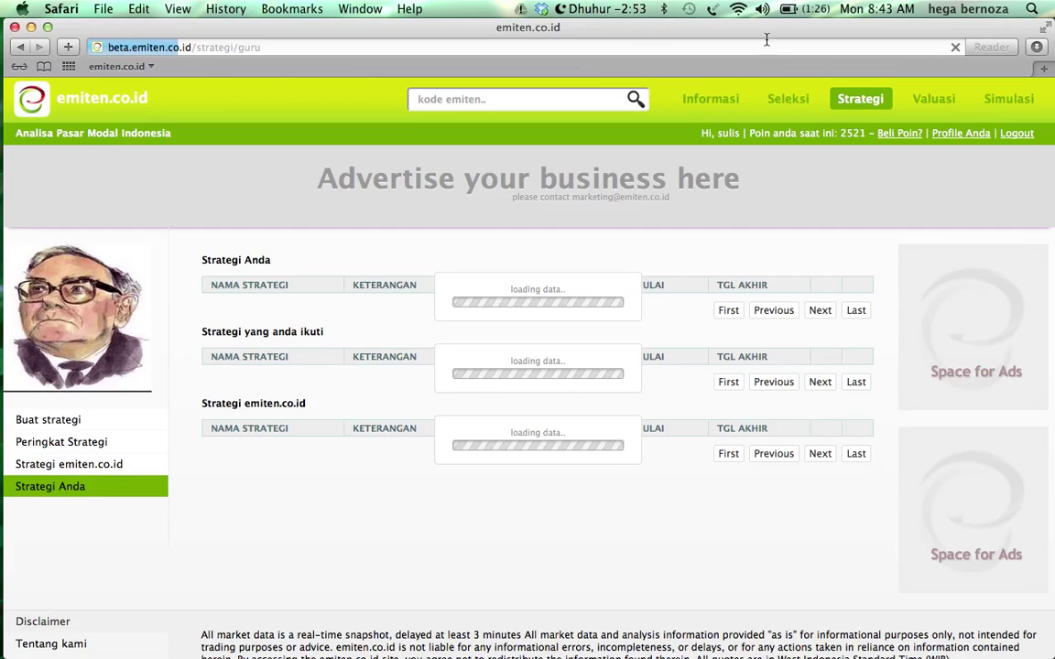
click(775, 107)
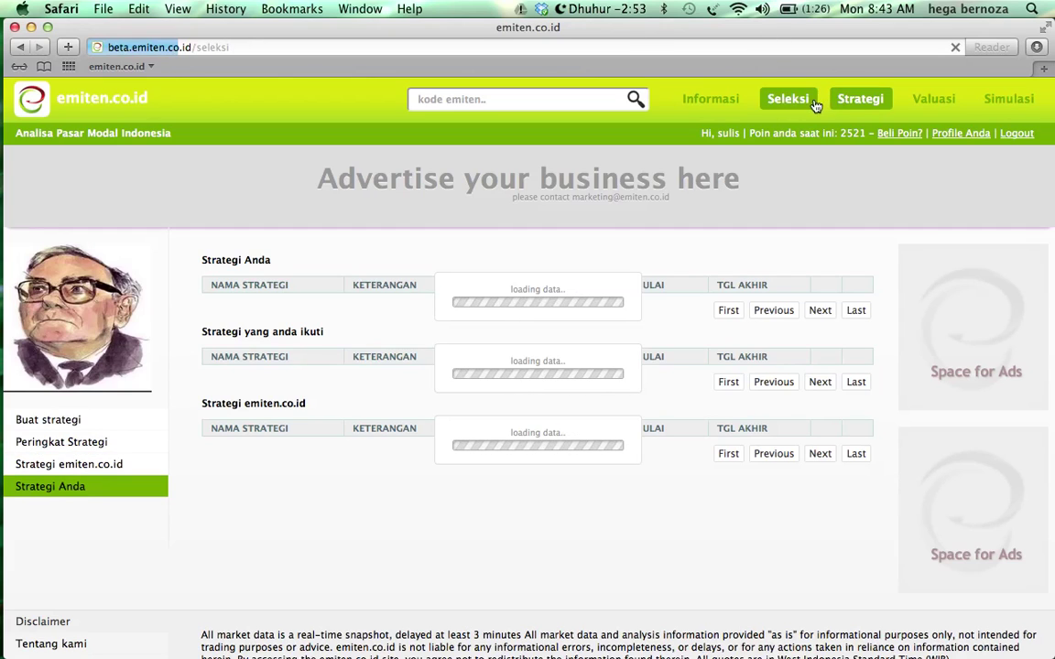
click(841, 105)
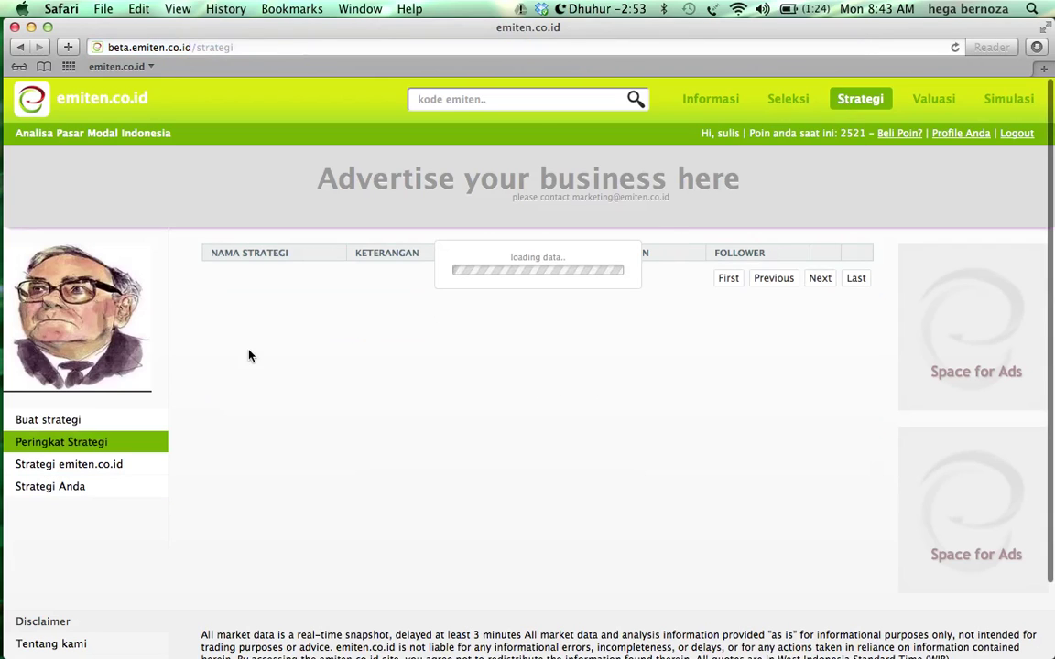
click(82, 469)
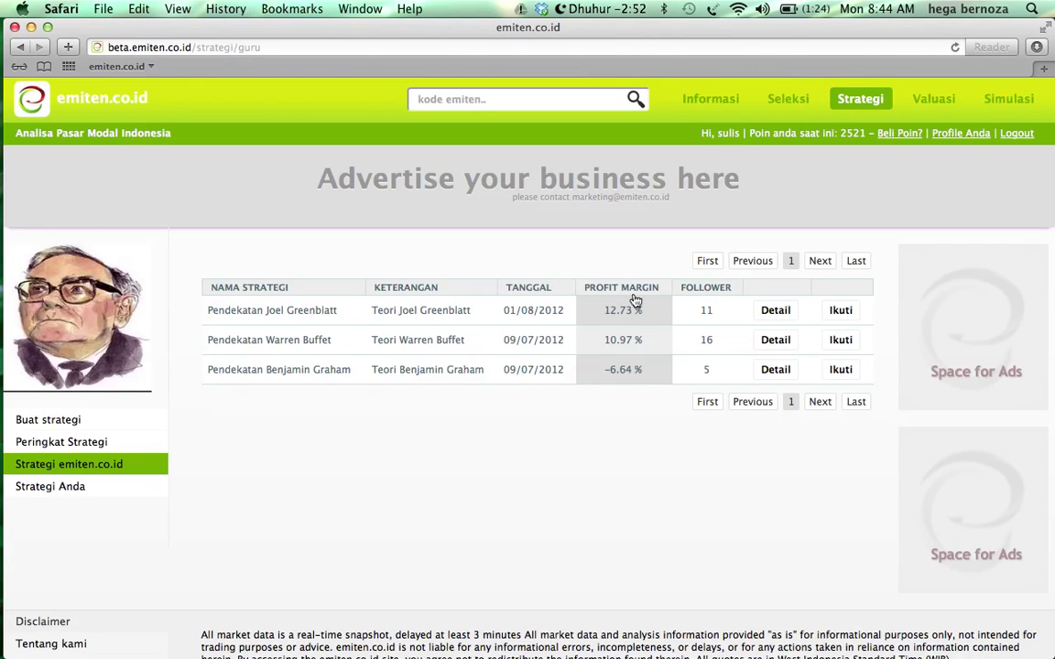
click(767, 312)
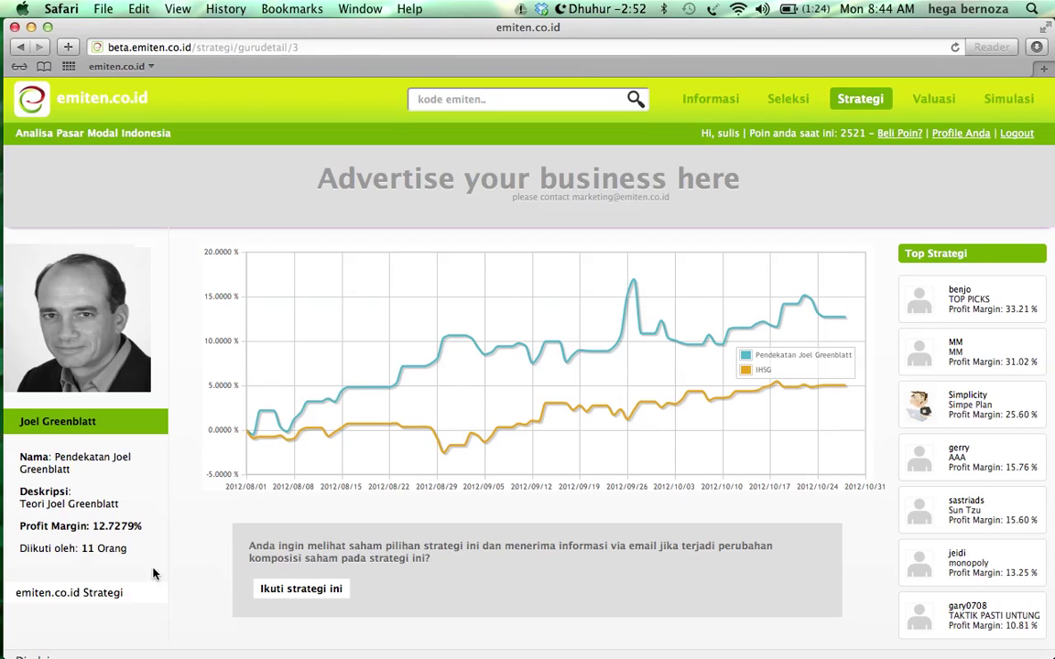
click(21, 47)
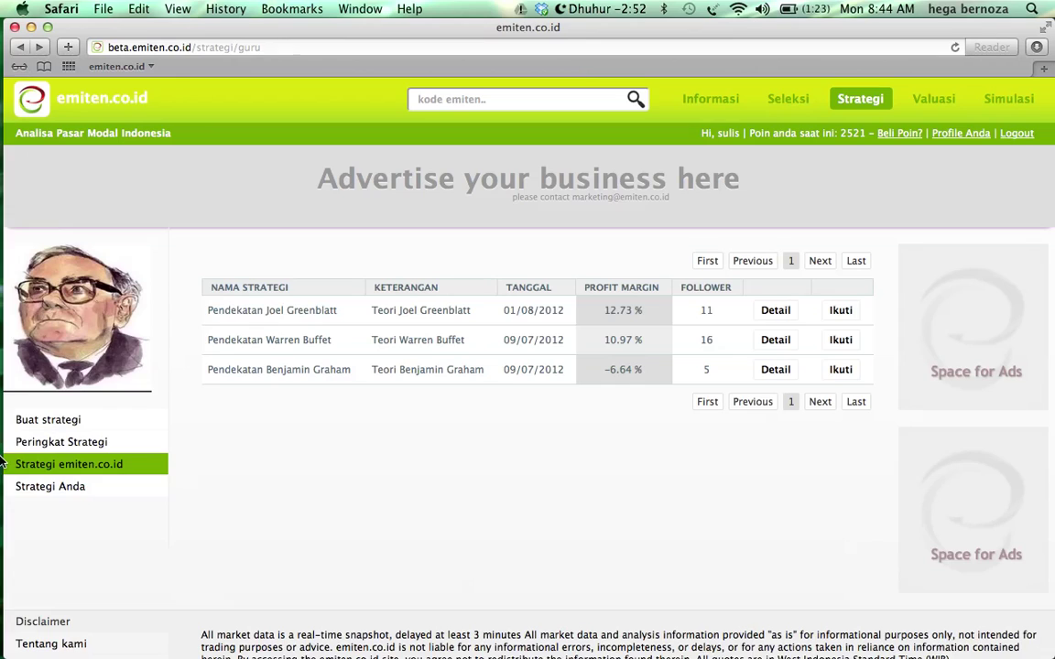
Open the details of My Strategy from the personal strategies and examine its performance chart and stock list.
click(60, 490)
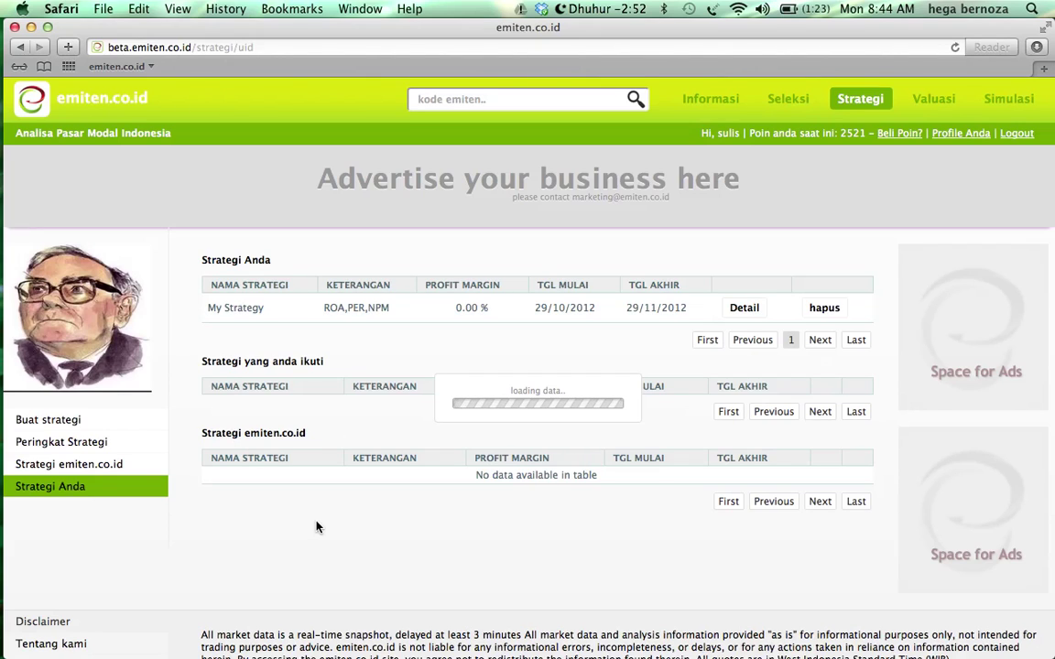
click(741, 310)
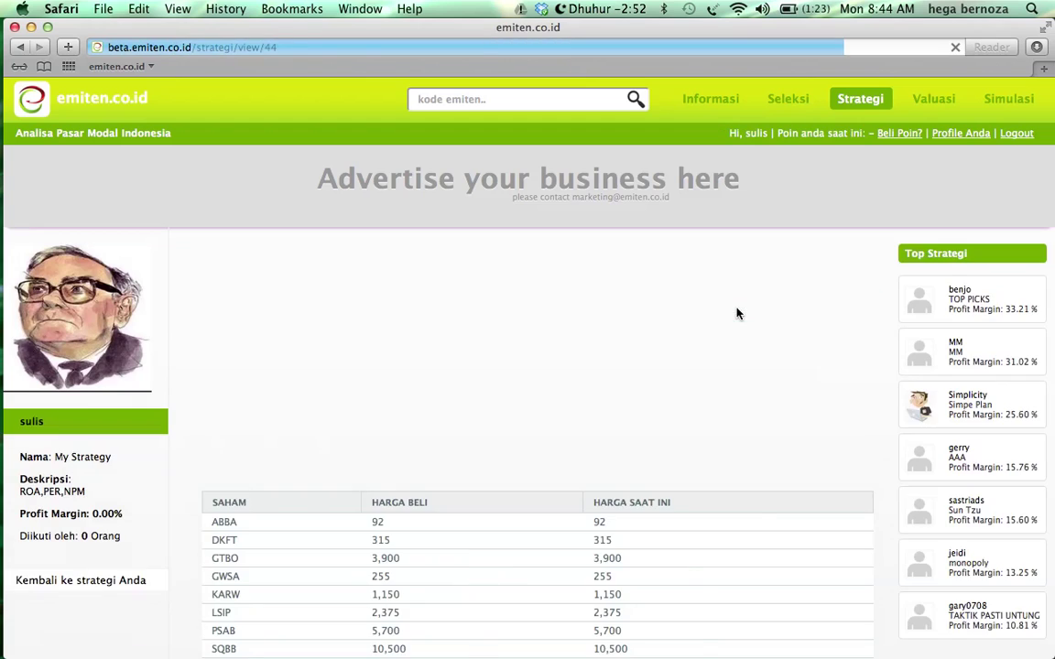
scroll(572, 427, down, 3)
scroll(572, 428, down, 1)
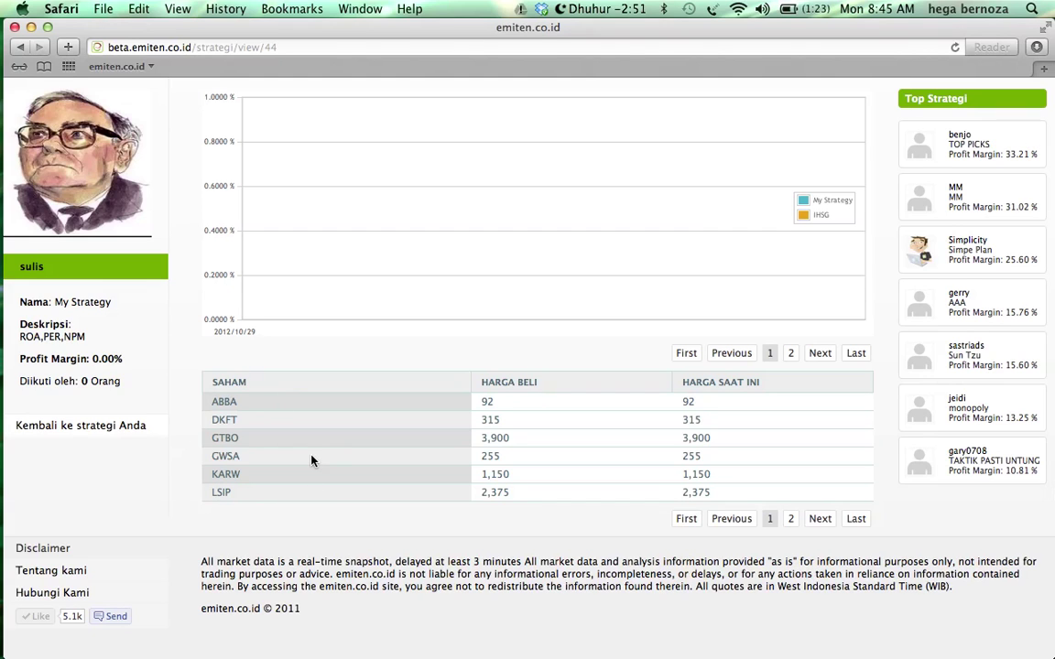
scroll(311, 461, up, 1)
scroll(311, 461, up, 4)
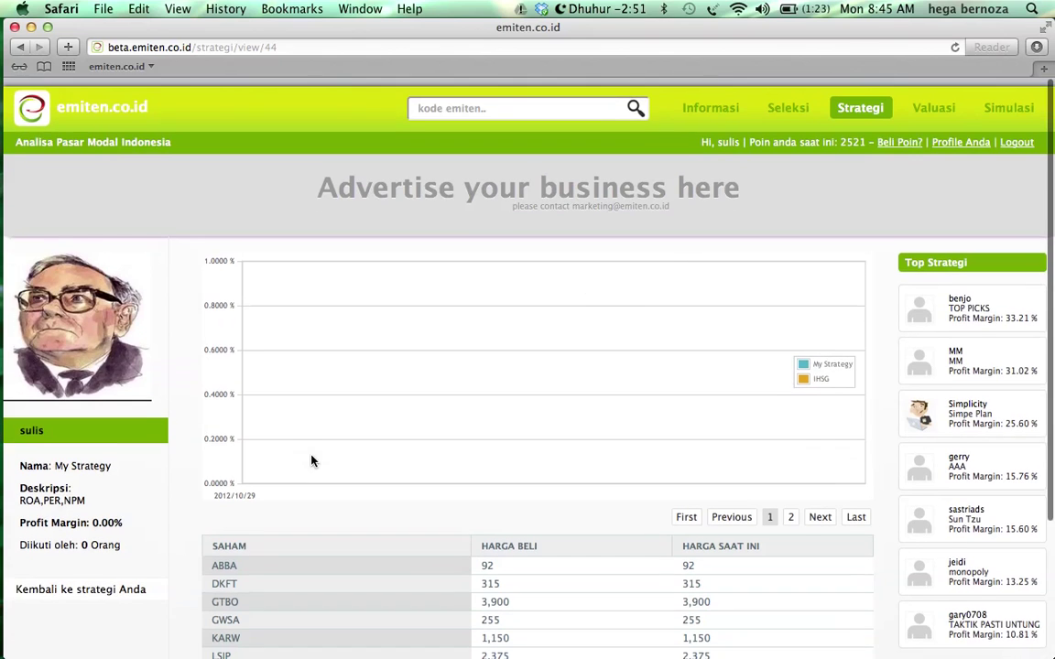
Open the Pendekatan EPS valuation and display it for stock code AALI.
click(933, 98)
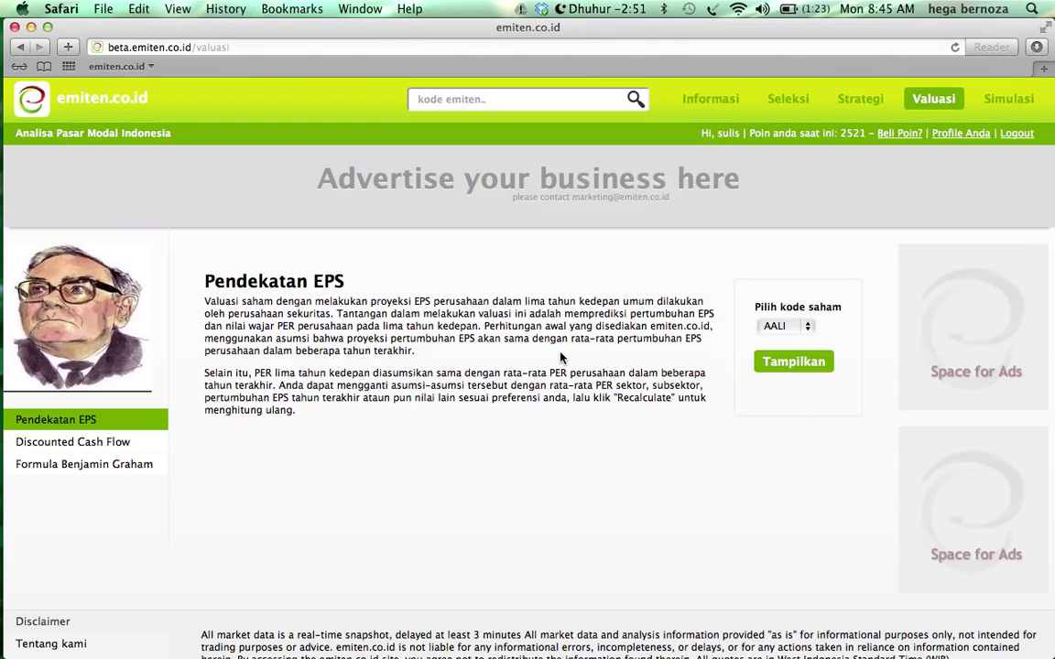
click(798, 326)
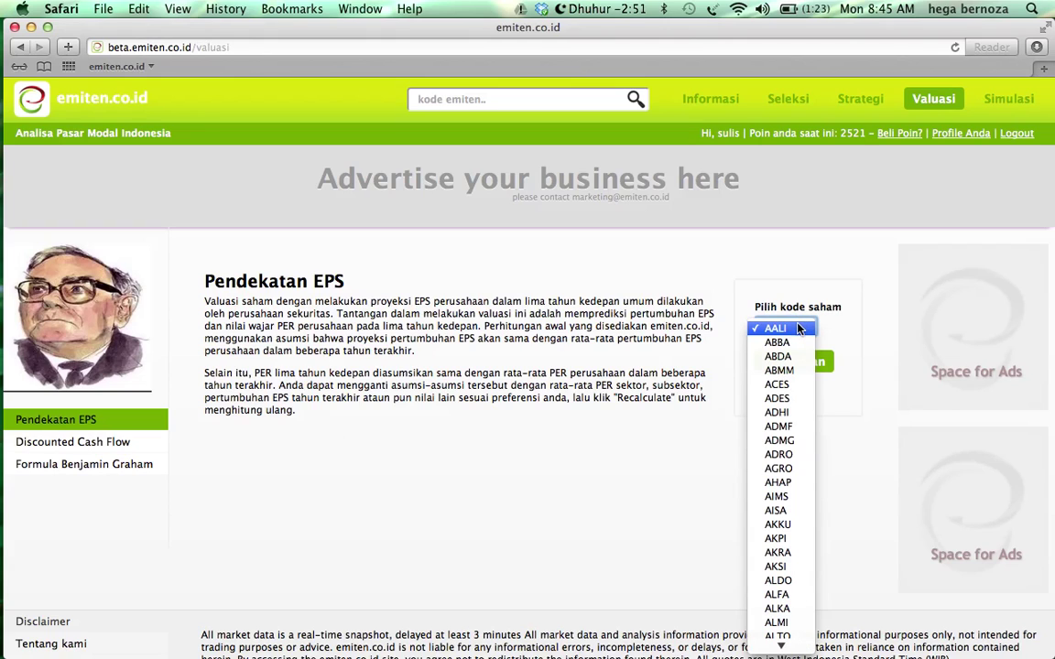
click(796, 328)
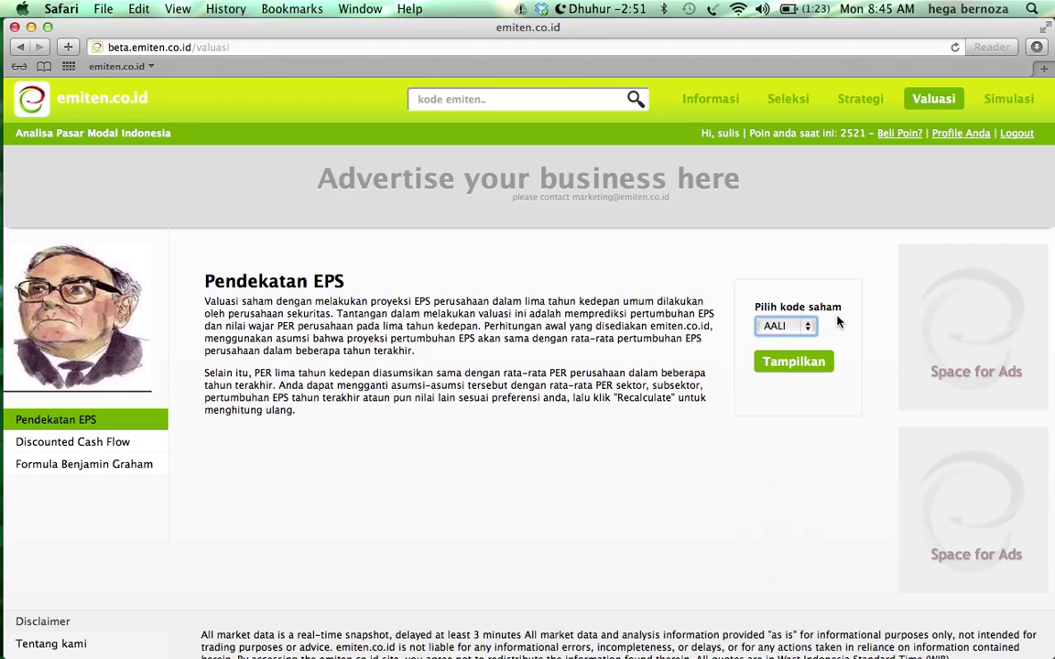
click(788, 362)
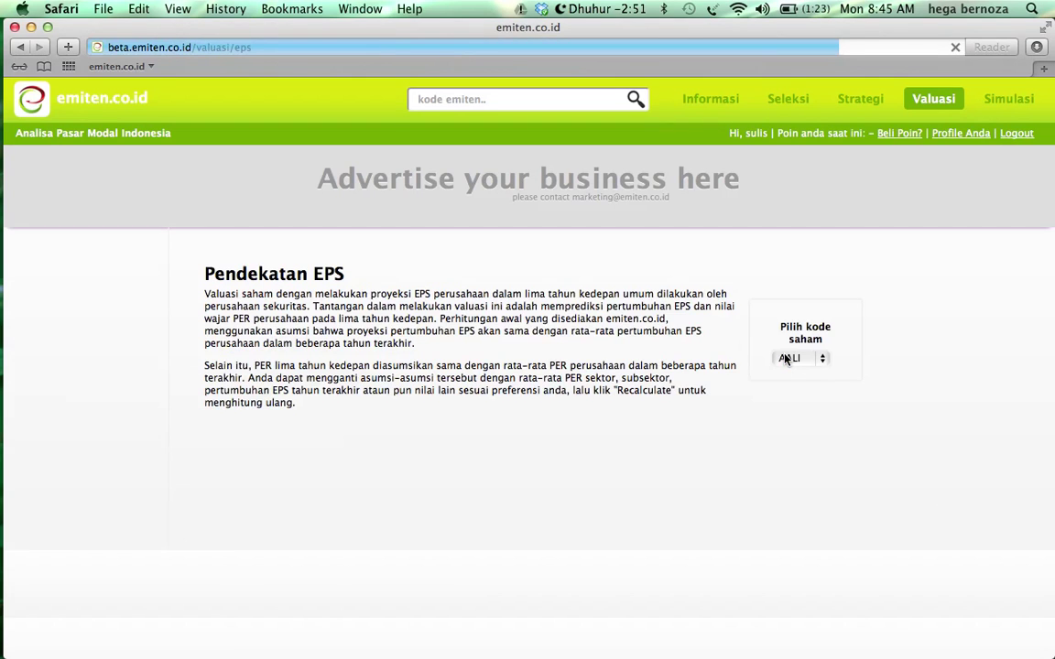
Set AALI's average dividend payout ratio to 40%, the projected PER to 15, and the projected EPS growth to 20%.
scroll(719, 380, down, 2)
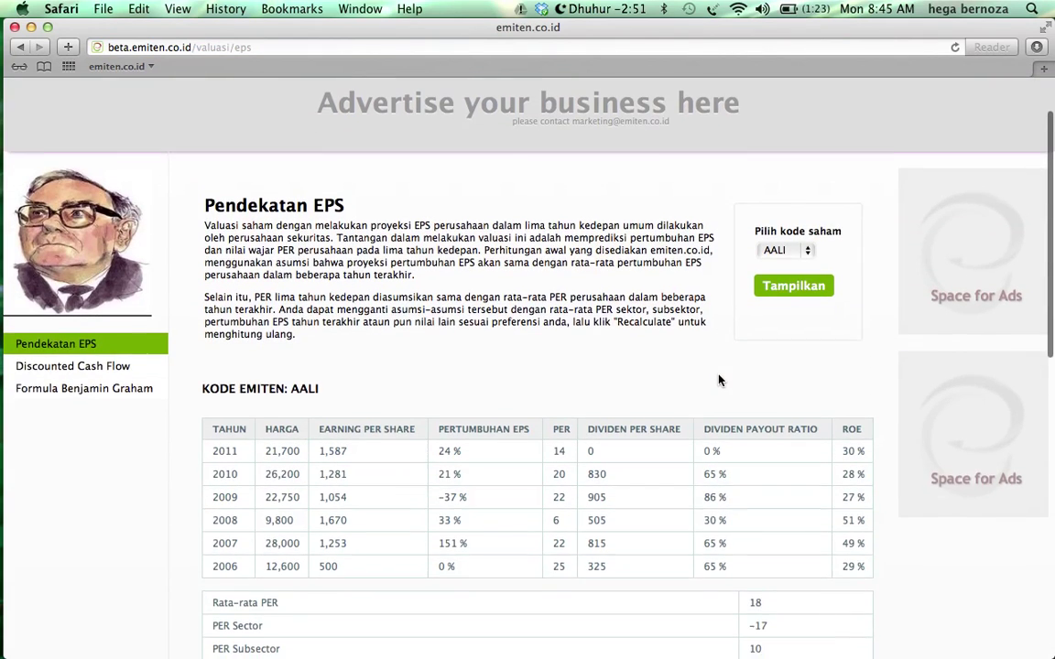
scroll(718, 380, down, 2)
scroll(470, 335, down, 4)
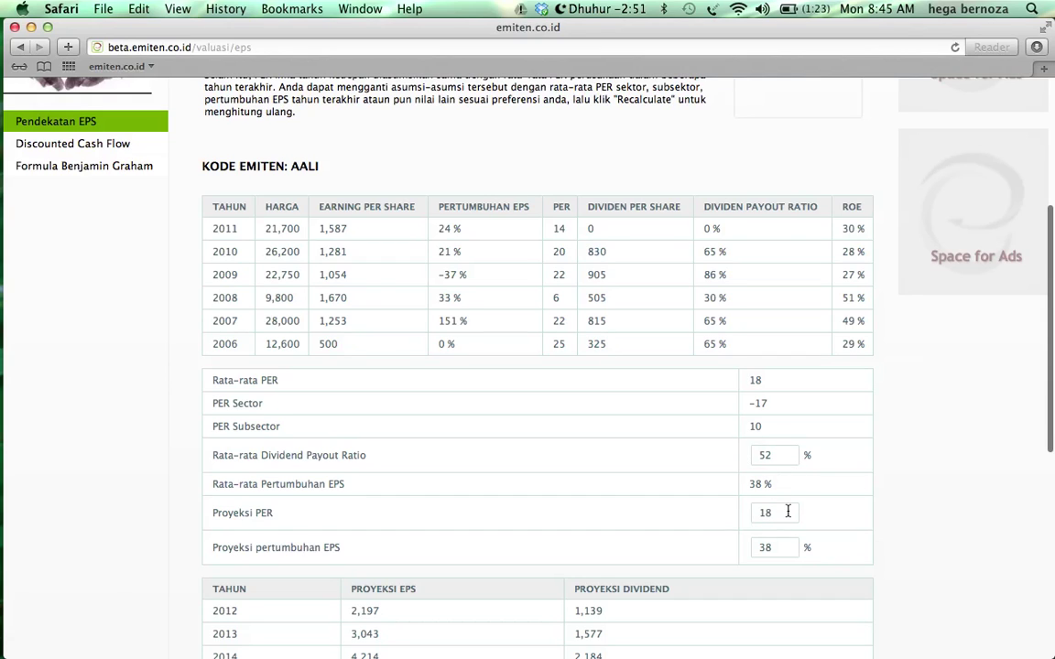
click(784, 456)
key(BackSpace)
key(BackSpace)
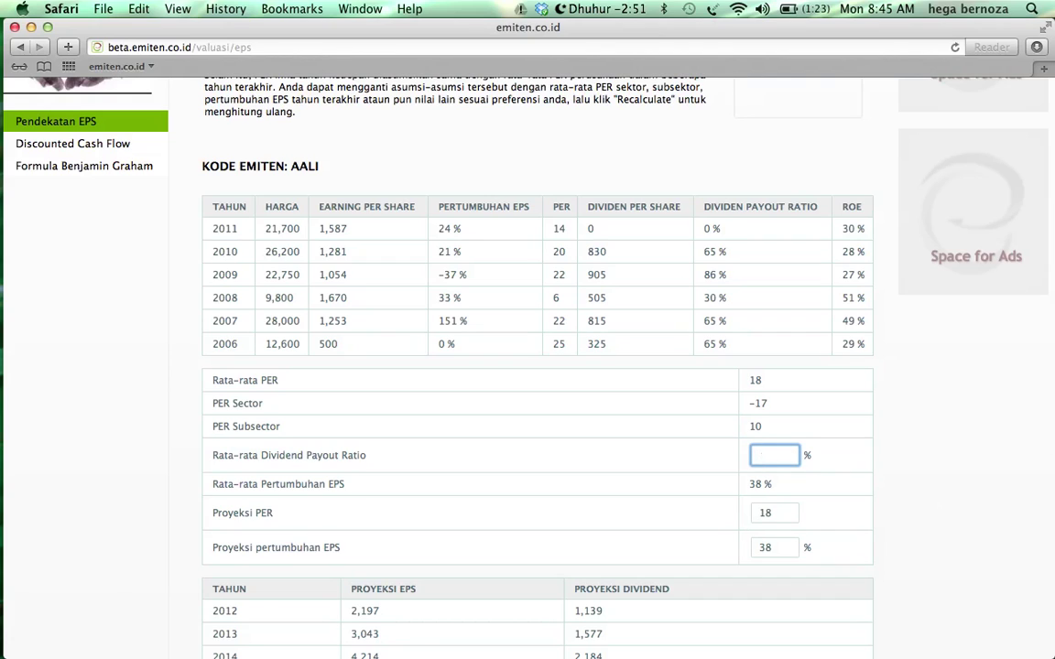
click(775, 512)
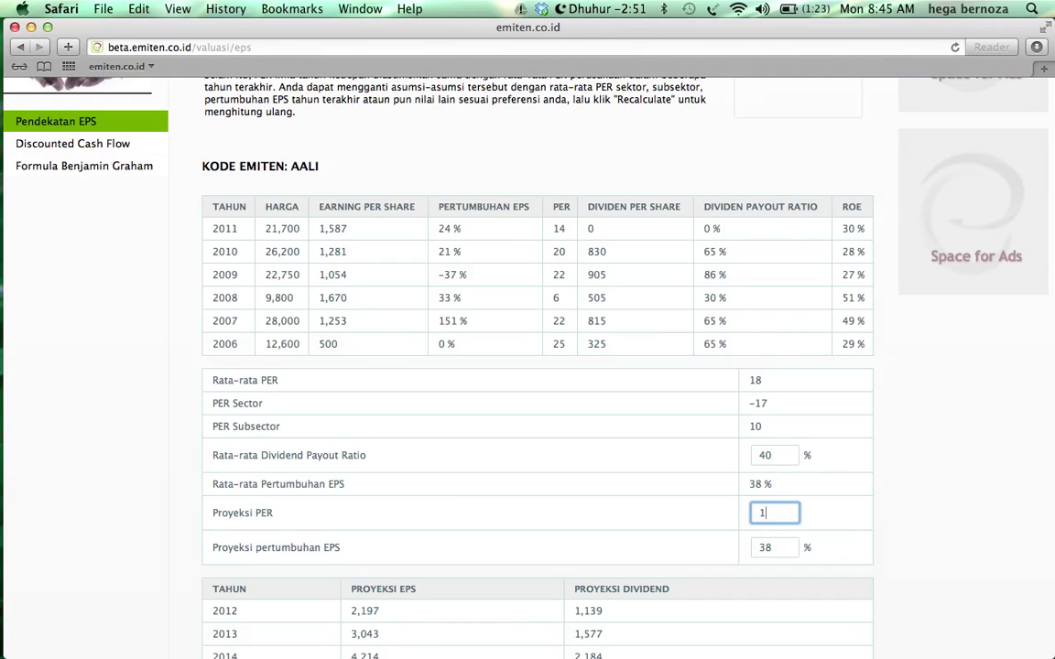
click(783, 549)
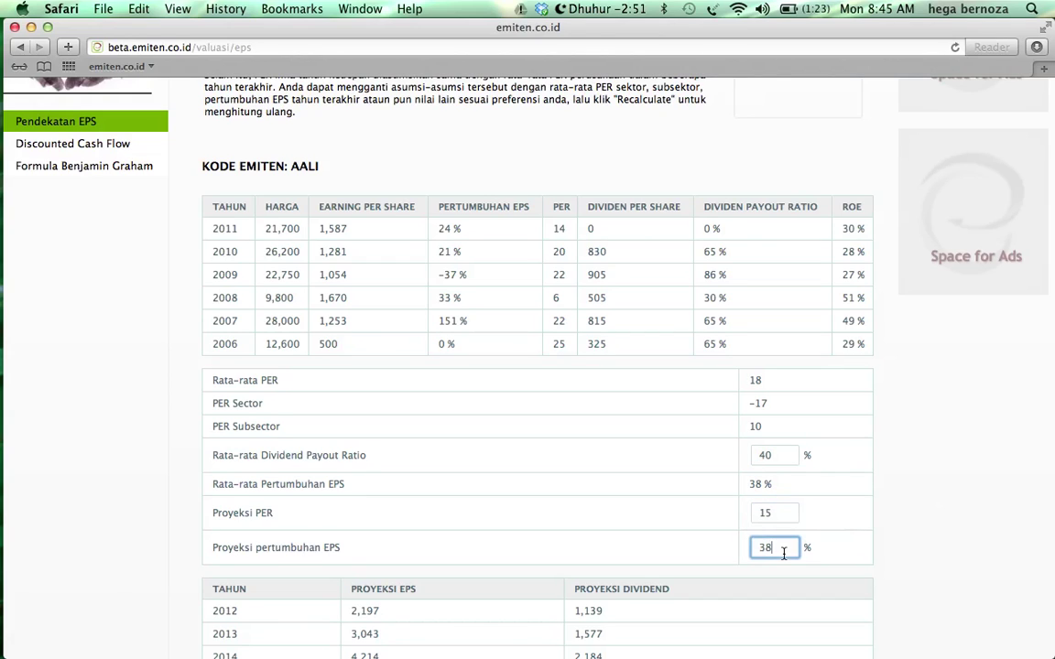
text(20)
Recalculate AALI's EPS valuation and review the projected EPS, dividends, fair price and margin of safety.
scroll(674, 540, down, 4)
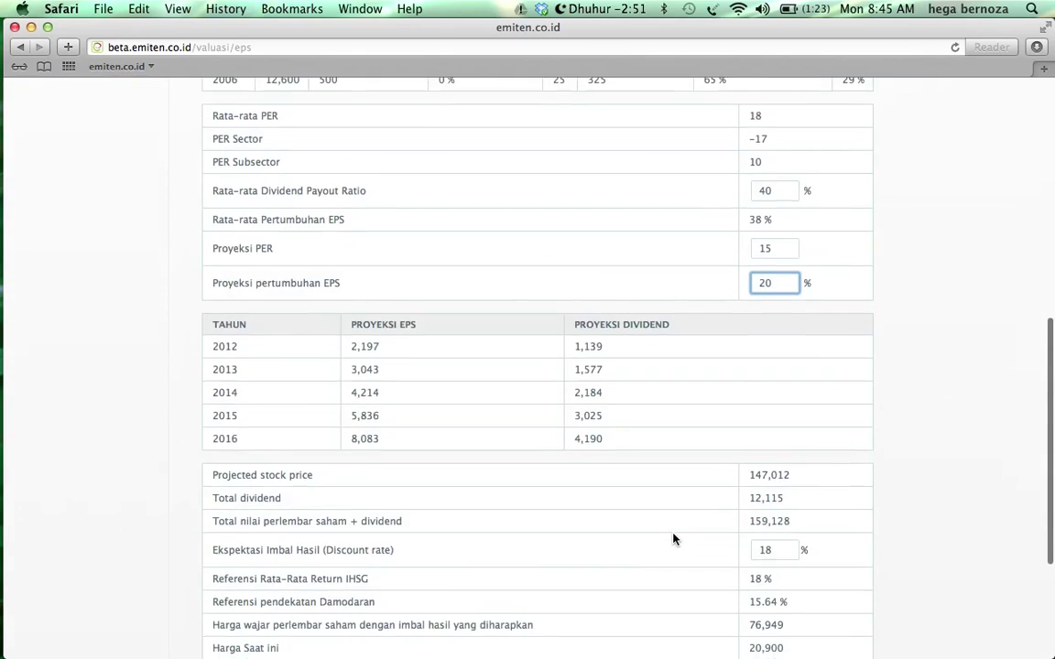
scroll(673, 539, down, 3)
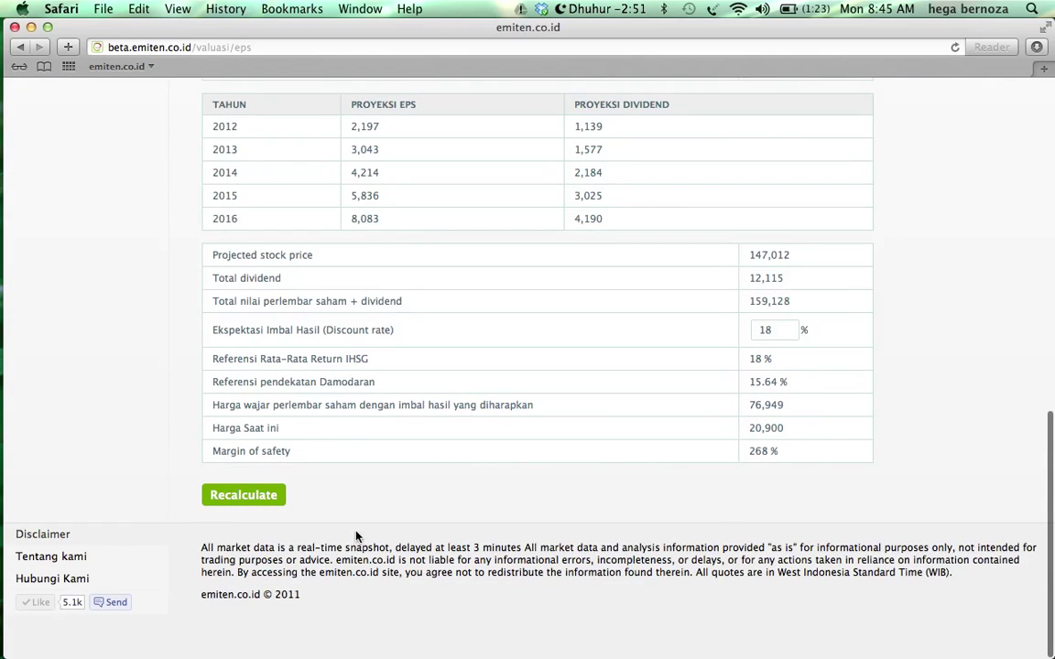
click(272, 495)
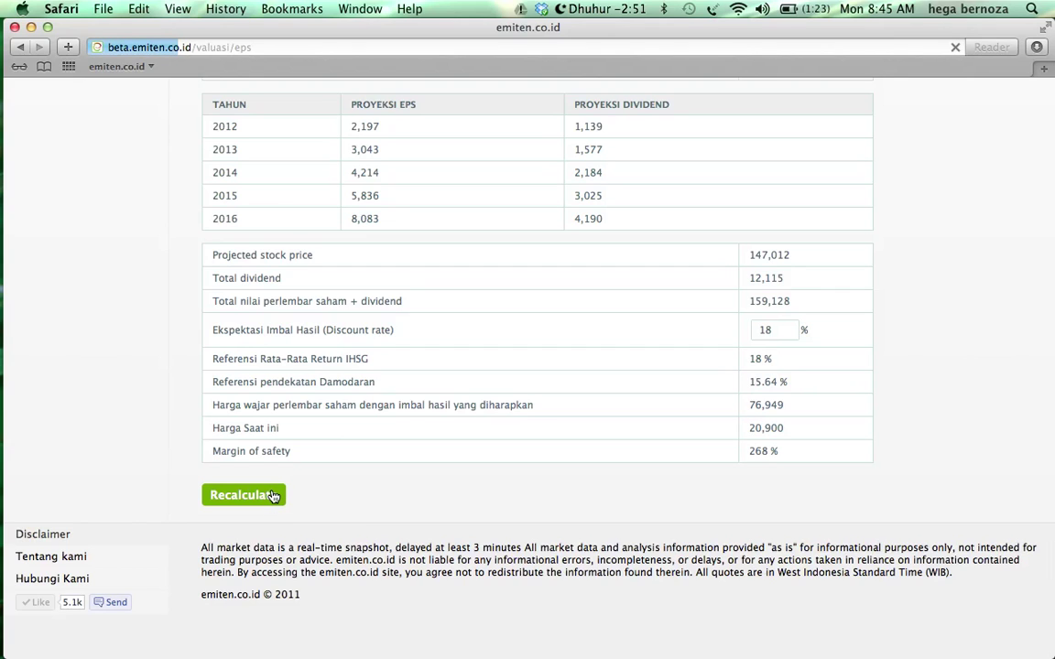
scroll(318, 425, down, 10)
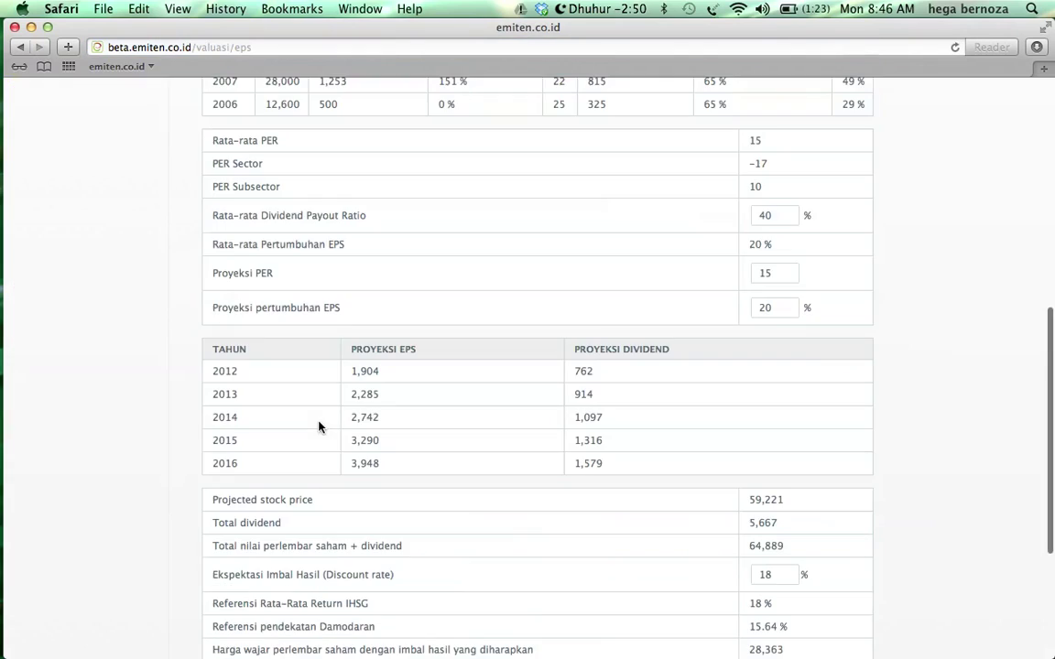
scroll(318, 426, down, 5)
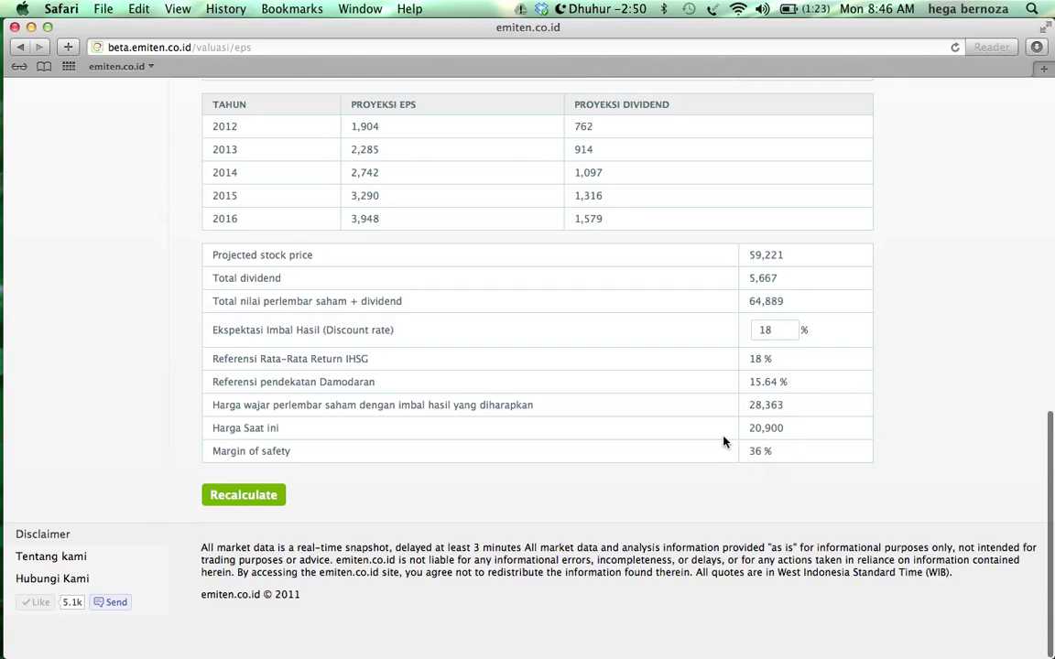
Switch to the Discounted Cash Flow valuation, display it for AALI, and review the cash flow history and assumptions.
scroll(723, 440, up, 10)
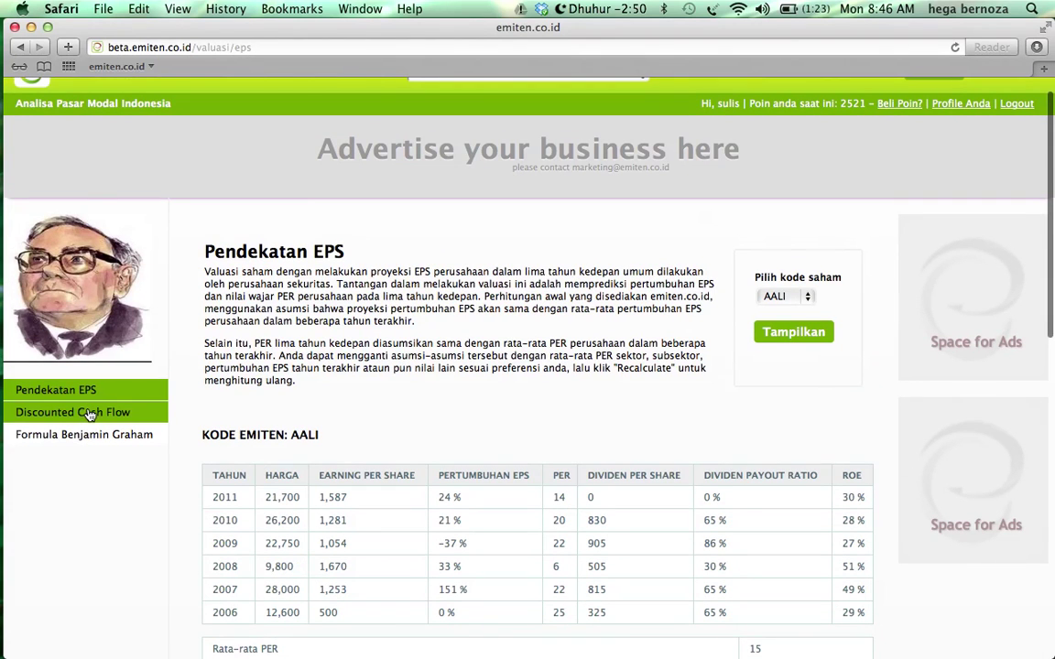
click(89, 414)
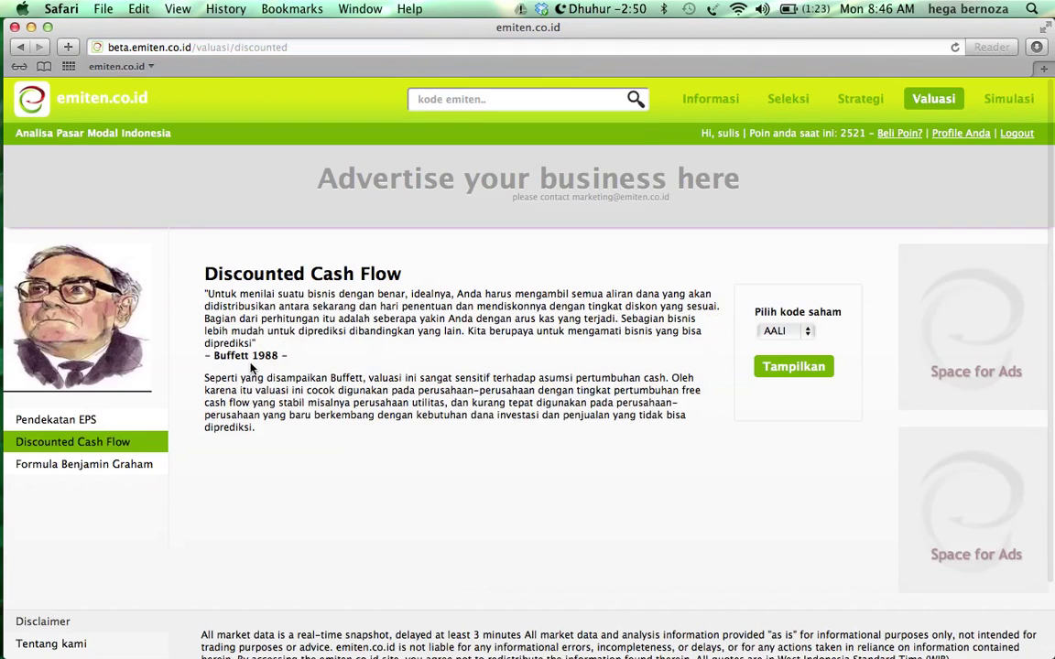
click(793, 332)
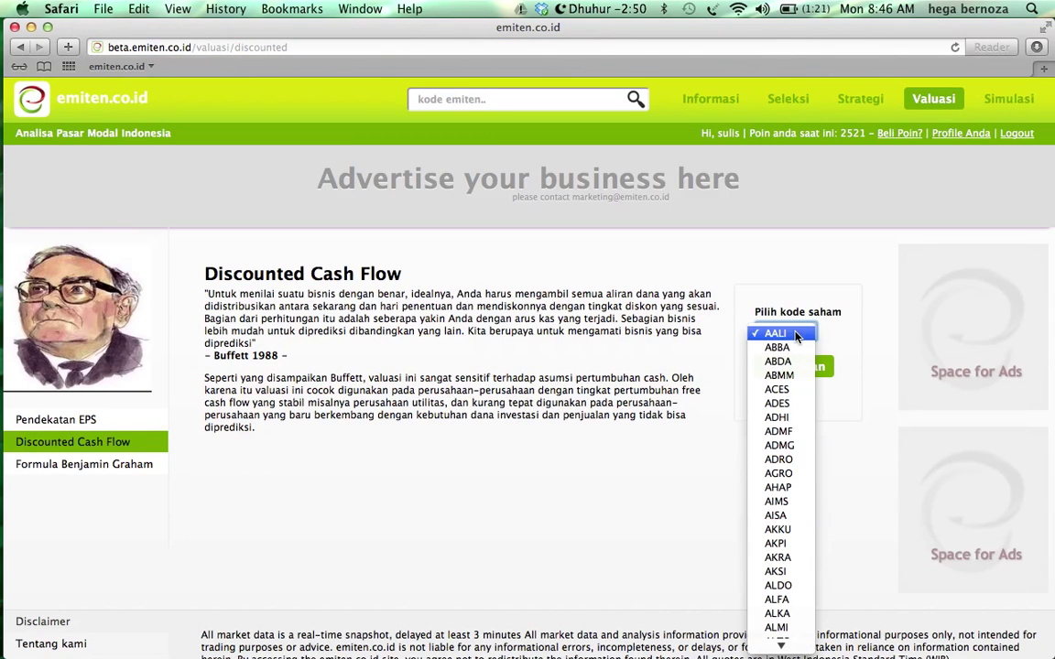
click(796, 335)
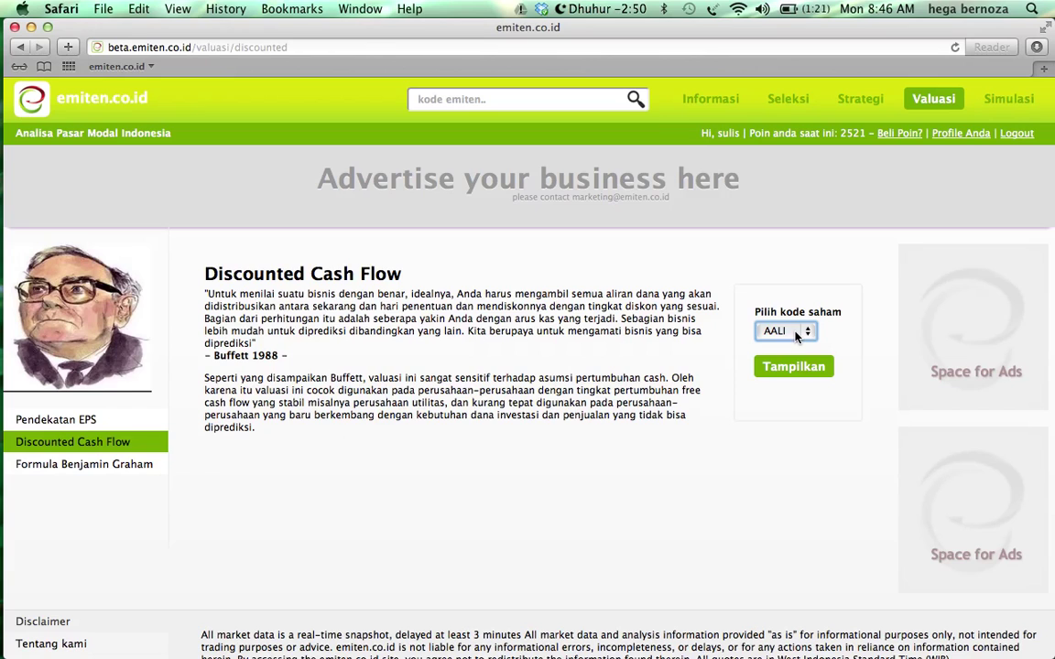
click(793, 368)
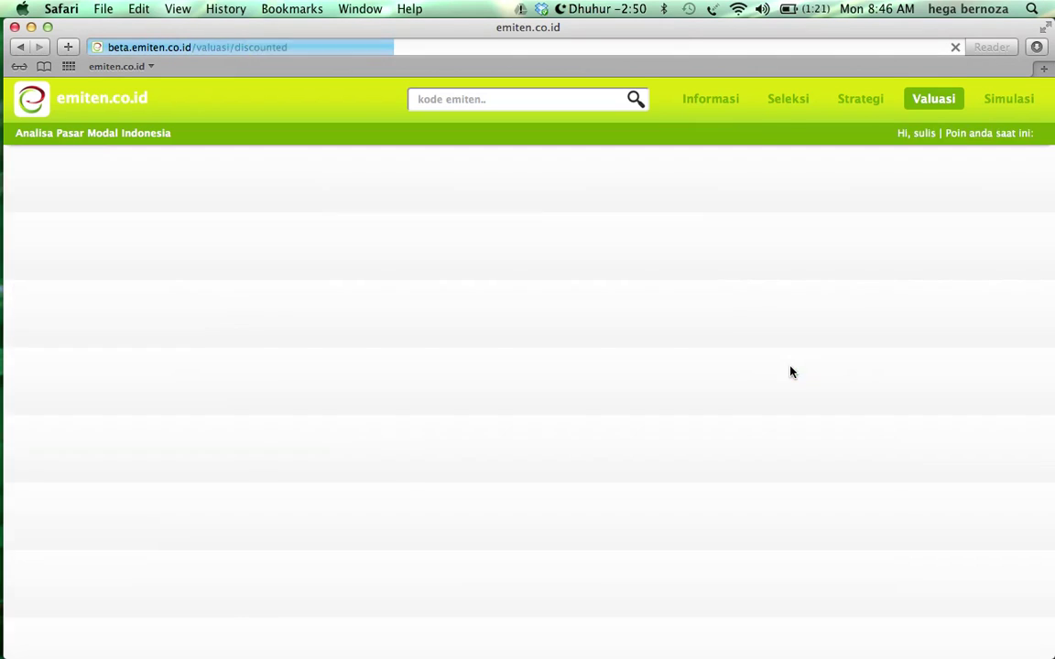
scroll(516, 493, down, 10)
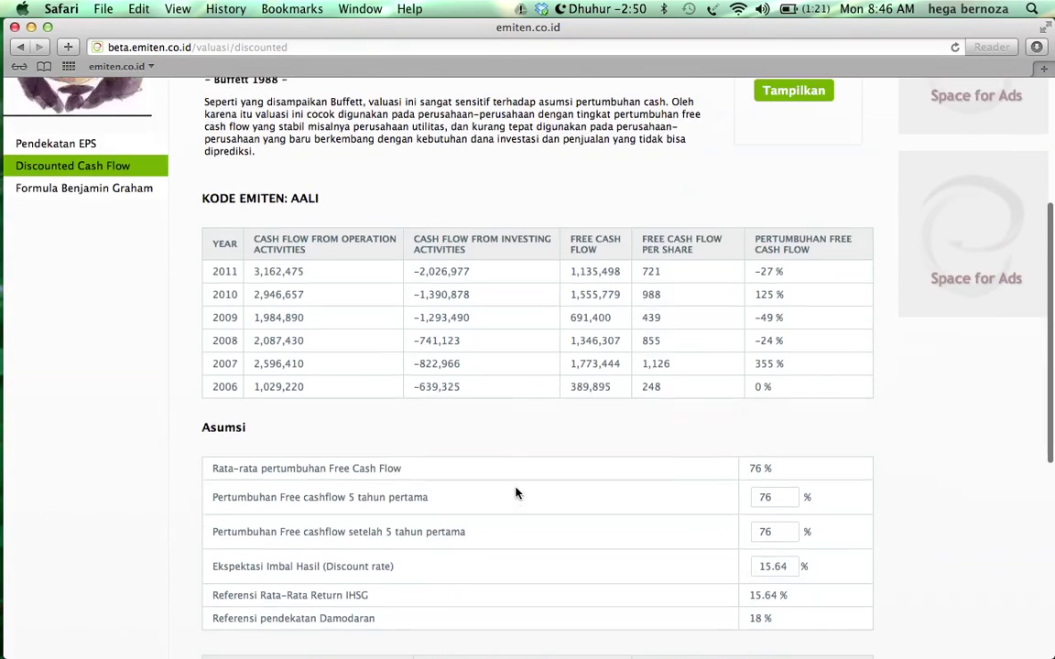
Set AALI's free cash flow growth for the first five years to 25% and the discount rate to 15%.
scroll(516, 493, up, 4)
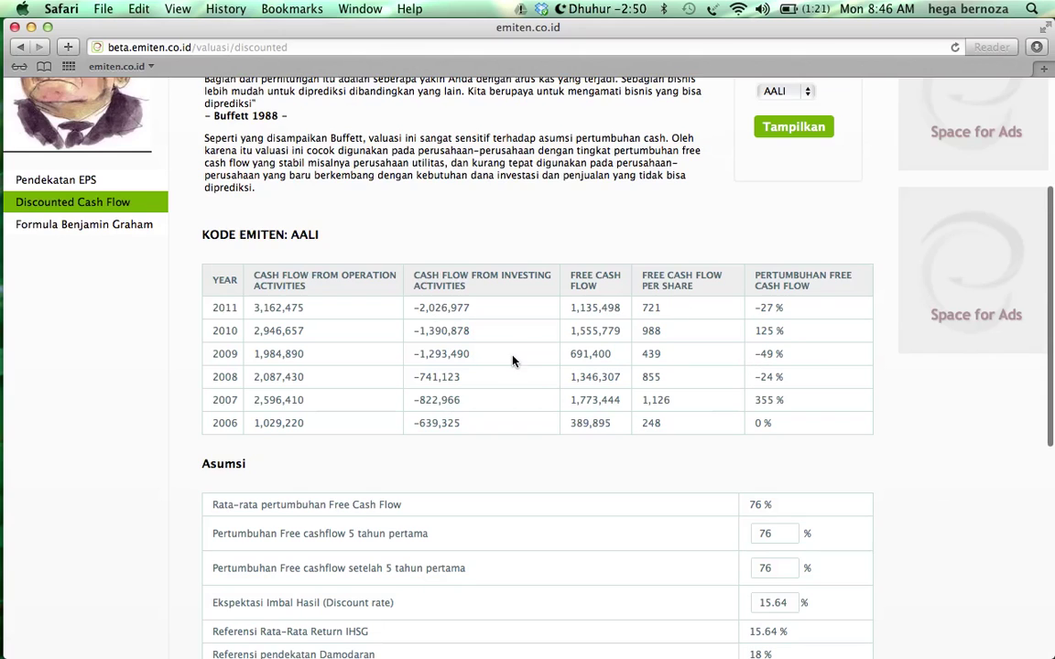
scroll(513, 359, down, 9)
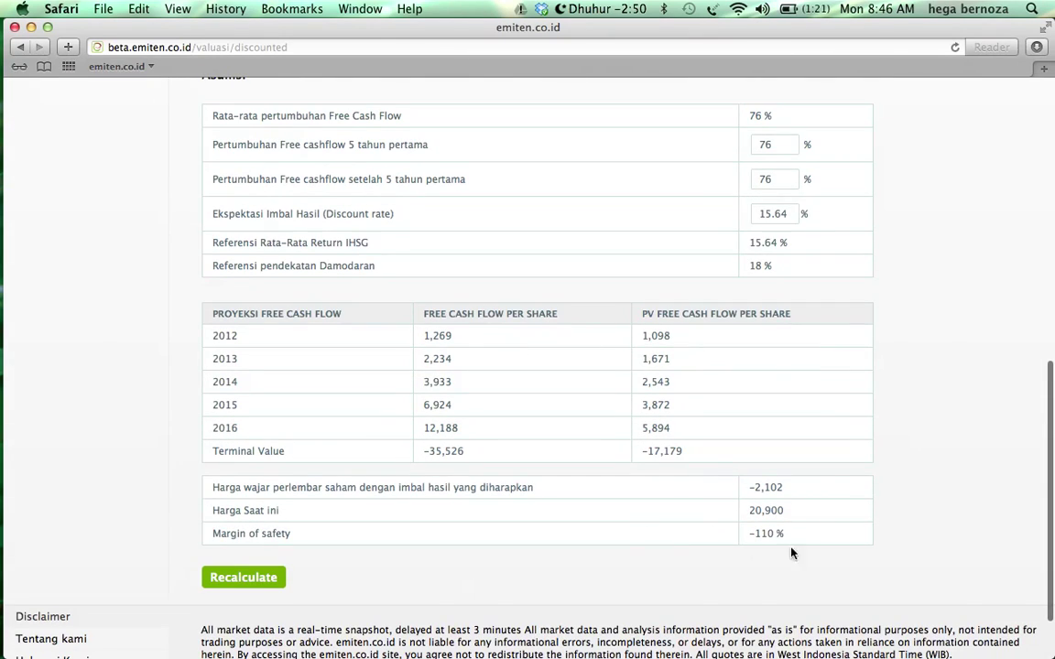
click(779, 145)
key(BackSpace)
key(BackSpace)
text(25)
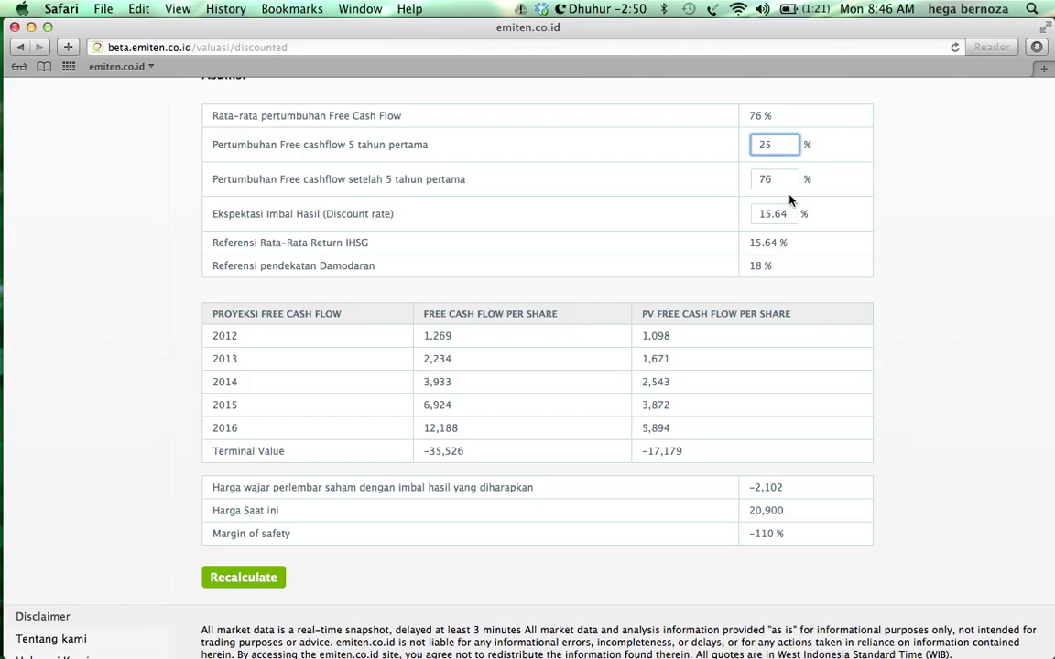
double_click(775, 218)
text(15)
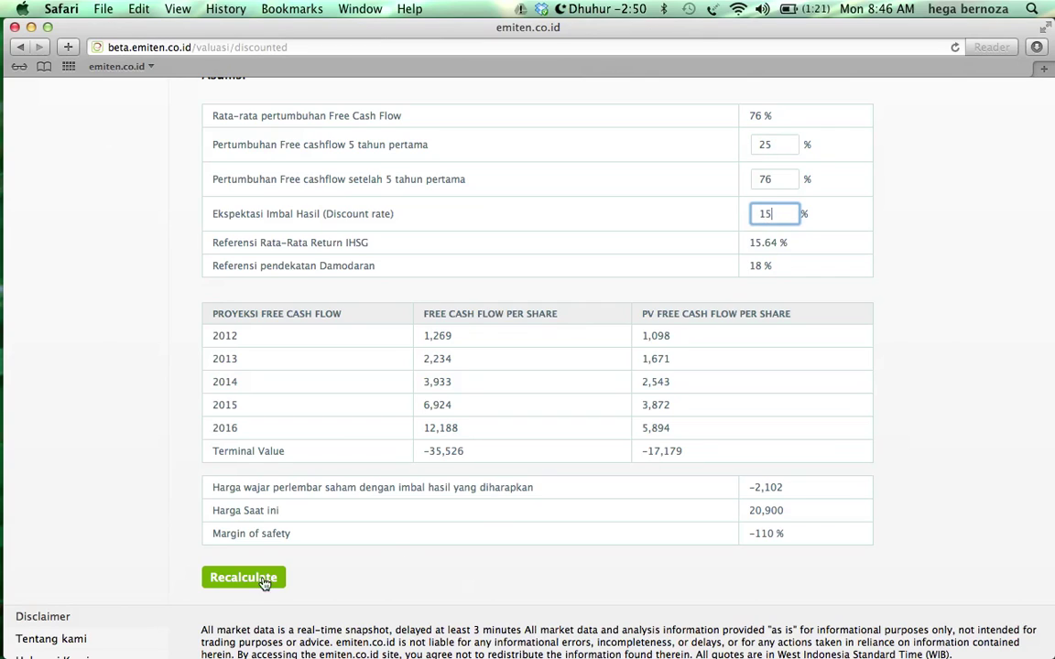
Recalculate AALI's discounted cash flow valuation and review the projected free cash flow, fair price and margin of safety.
click(256, 582)
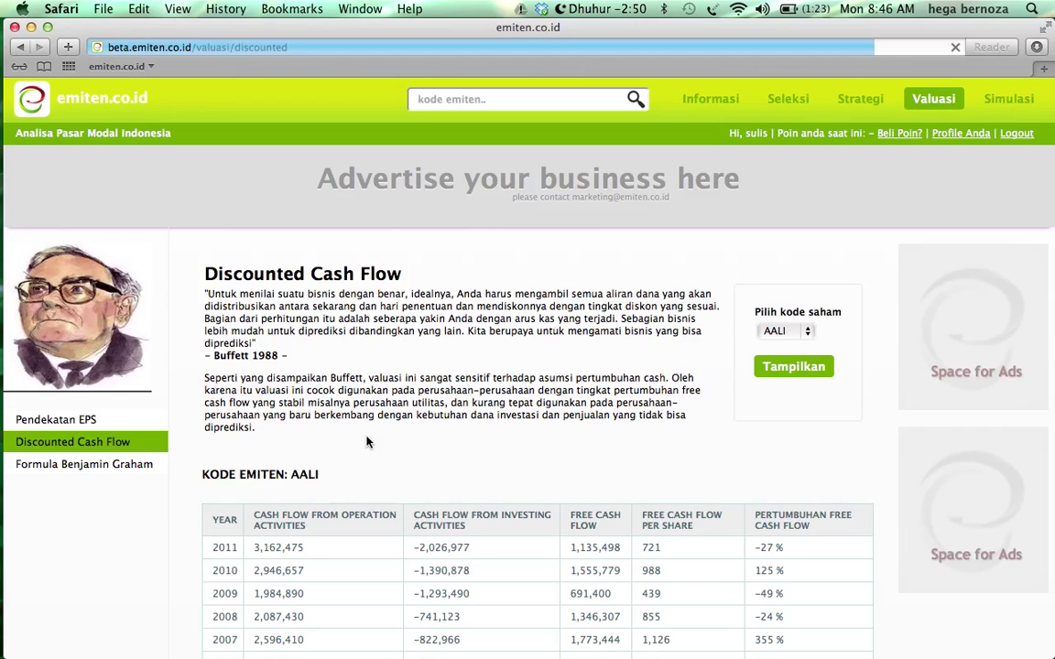
scroll(365, 440, down, 10)
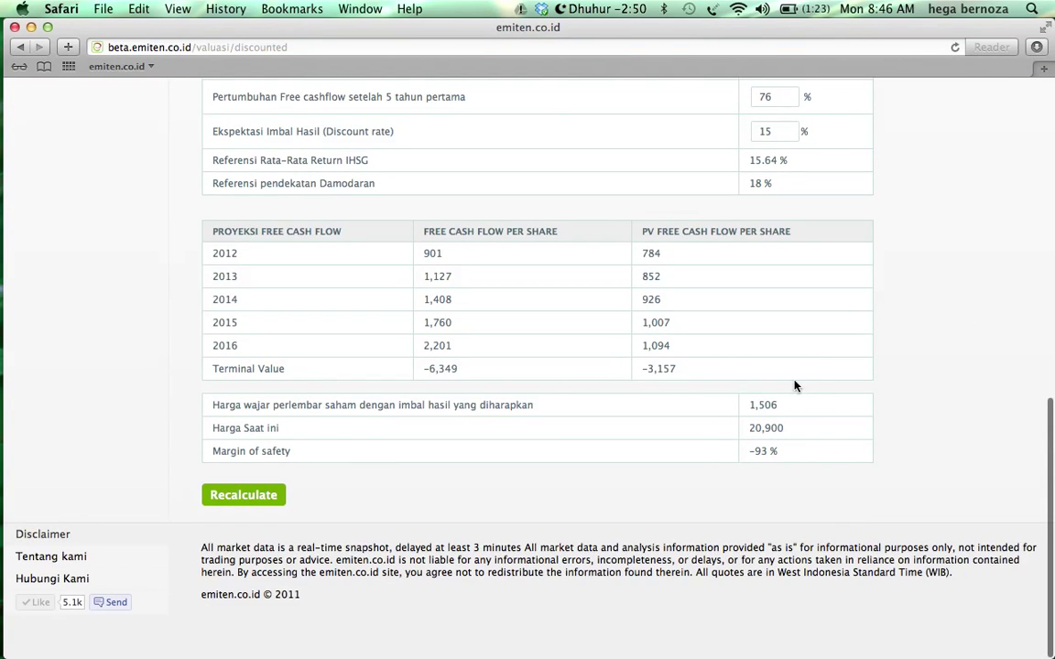
scroll(784, 383, up, 15)
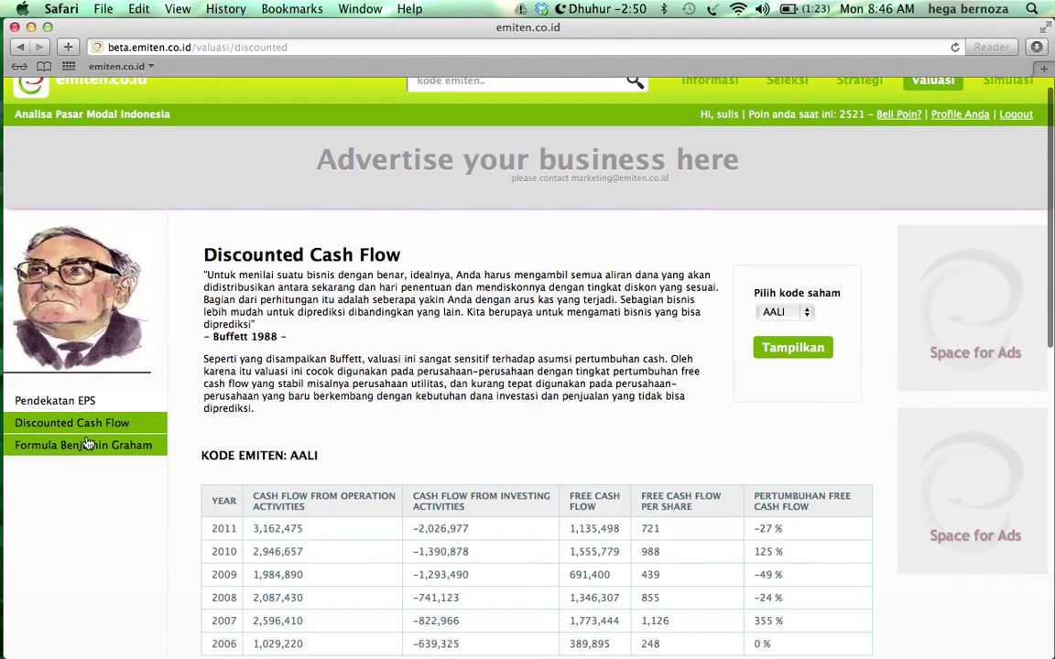
Switch to the Formula Benjamin Graham valuation and display it for stock code AALI, accepting the one-point charge.
click(87, 445)
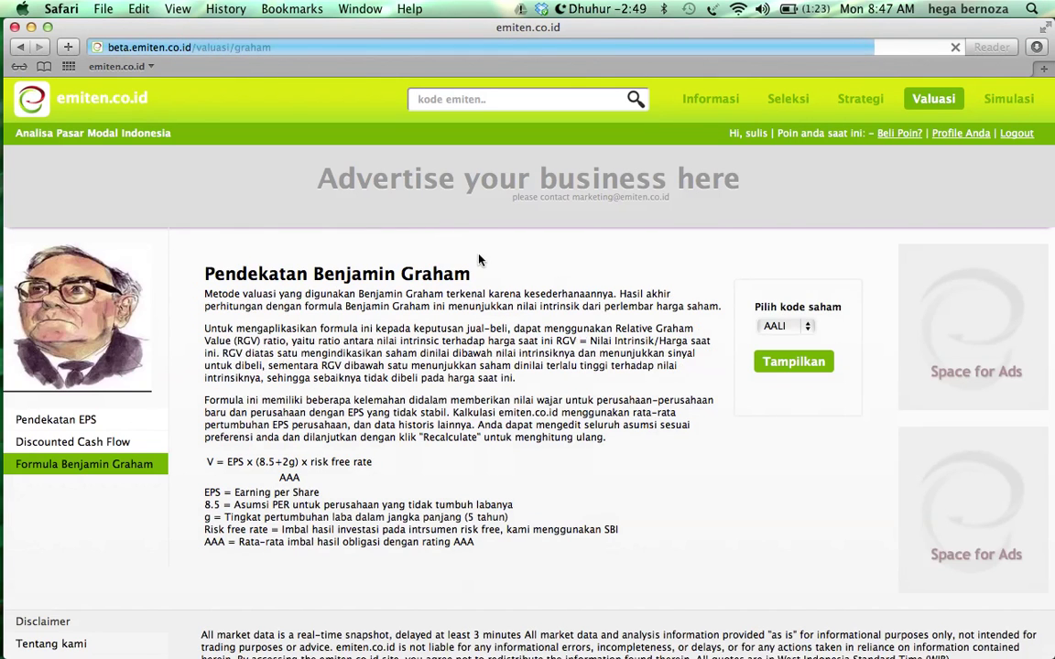
scroll(478, 260, down, 2)
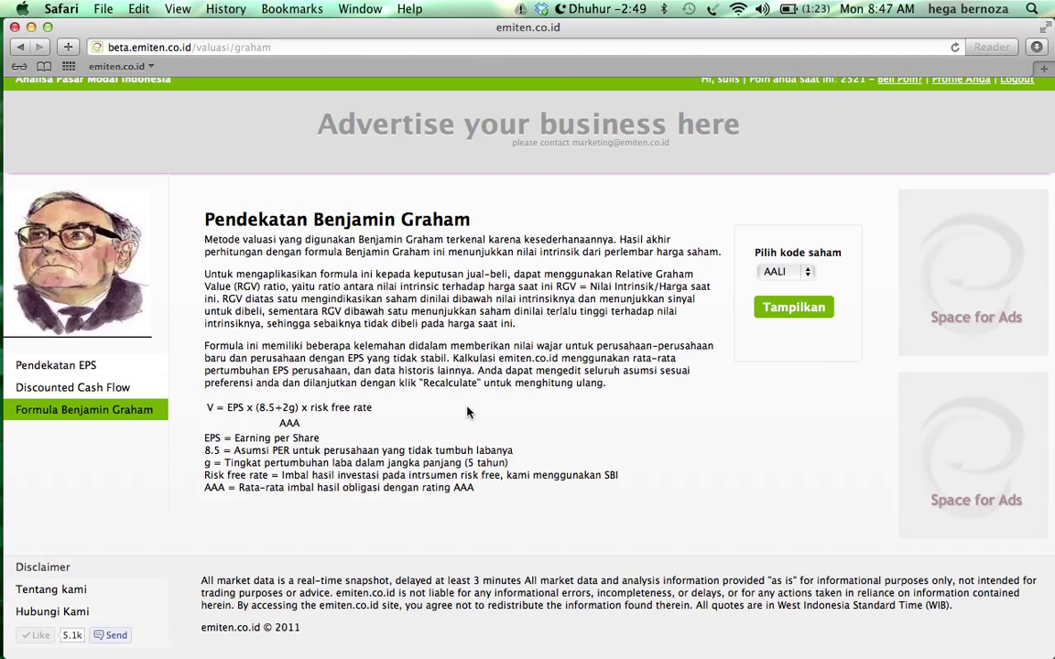
click(781, 275)
click(774, 274)
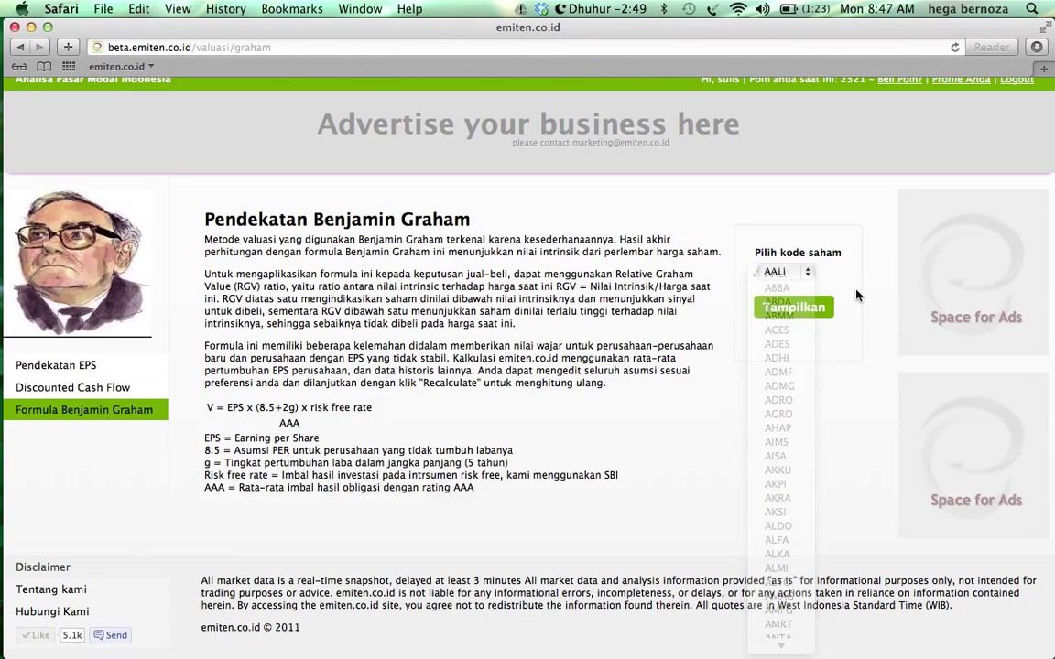
click(809, 311)
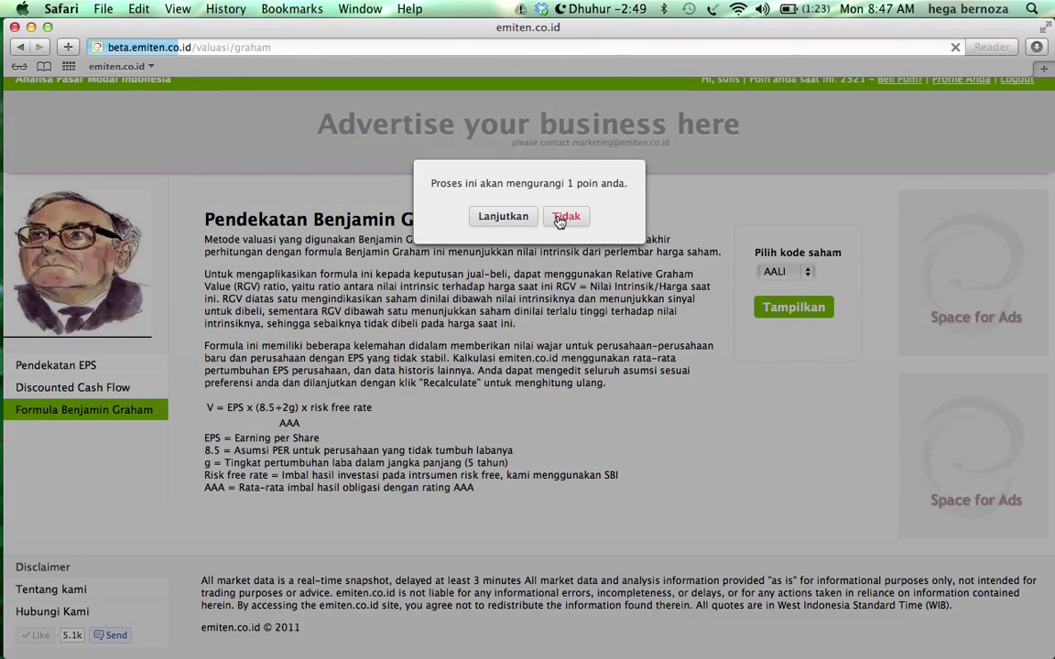
click(503, 217)
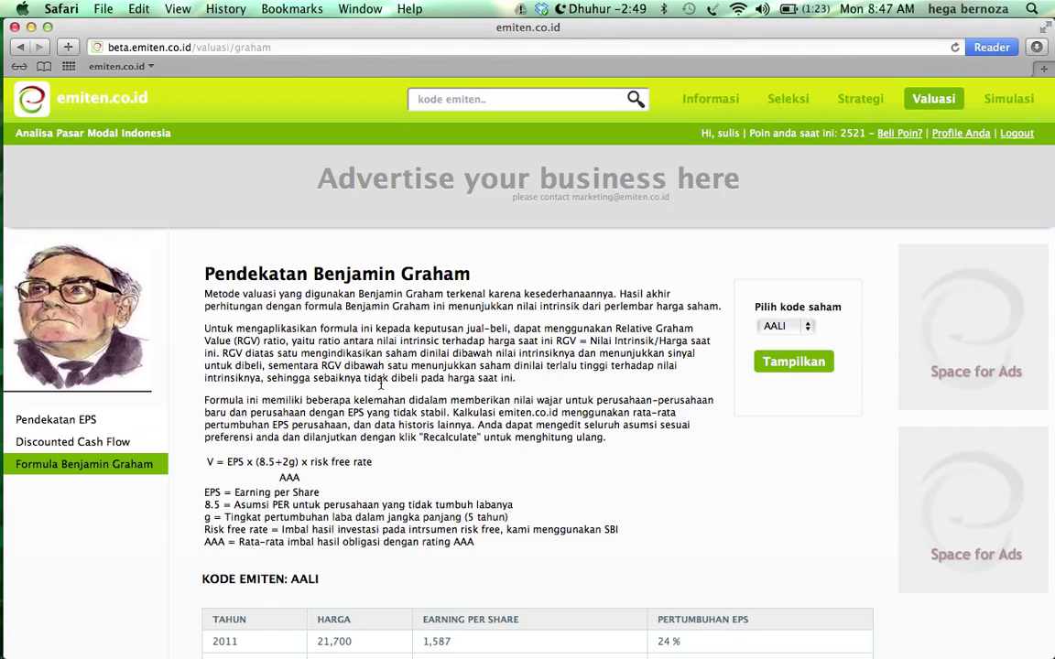
Set the Graham formula's growth rate g to 20% and the Risk Free Rate to 7%.
scroll(381, 385, down, 10)
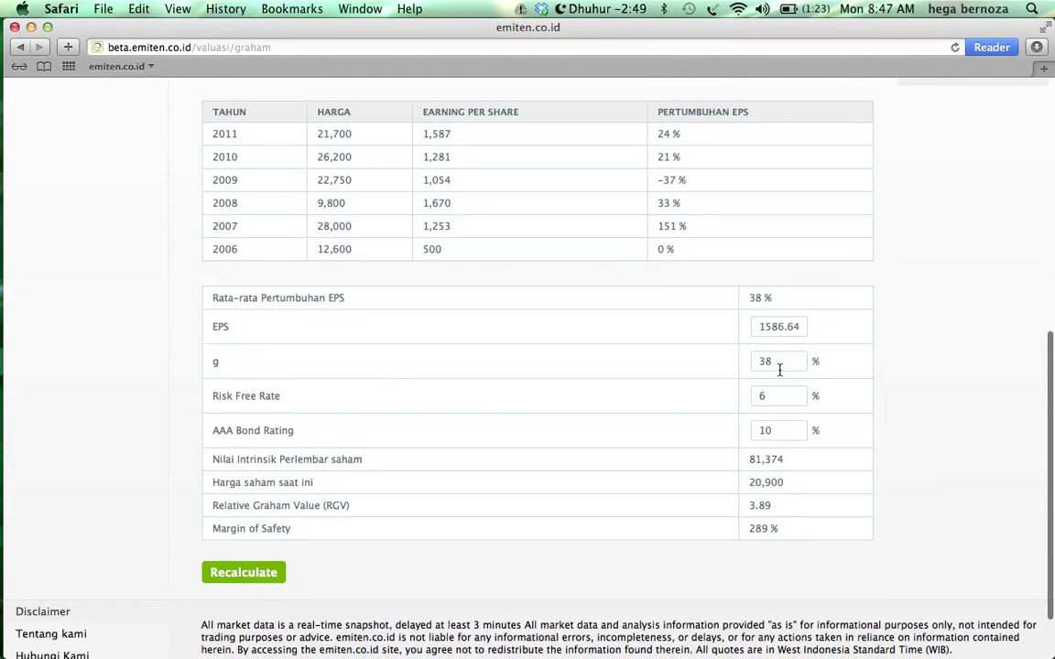
double_click(779, 367)
key(BackSpace)
text(20)
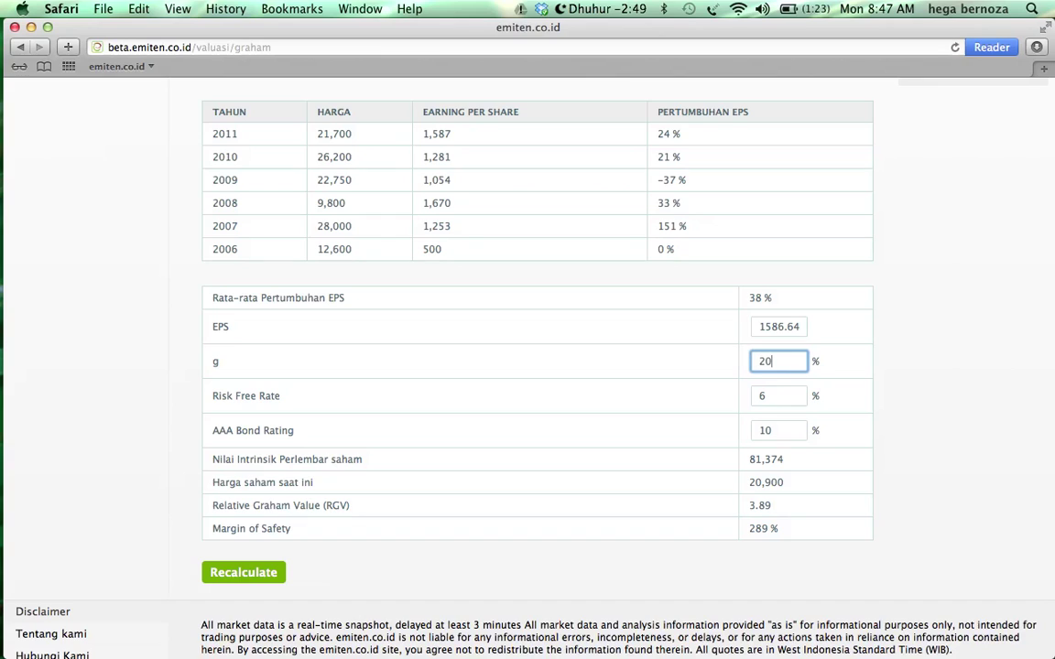
click(791, 400)
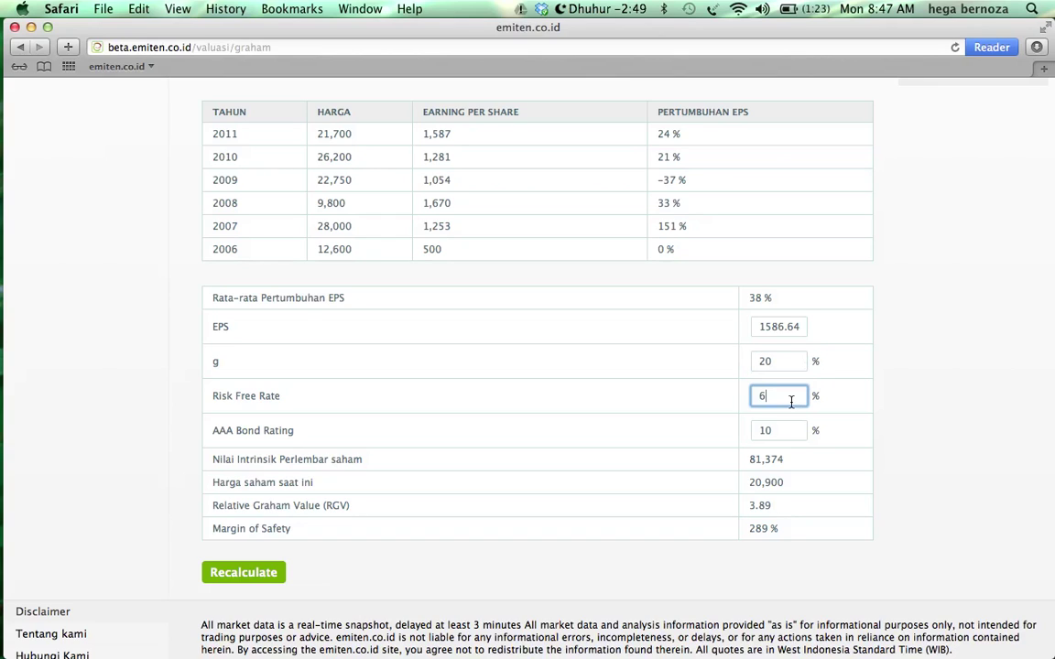
key(BackSpace)
text(7)
Recalculate AALI's Graham valuation, accepting the point charge, and review the intrinsic value, RGV and margin of safety.
click(261, 578)
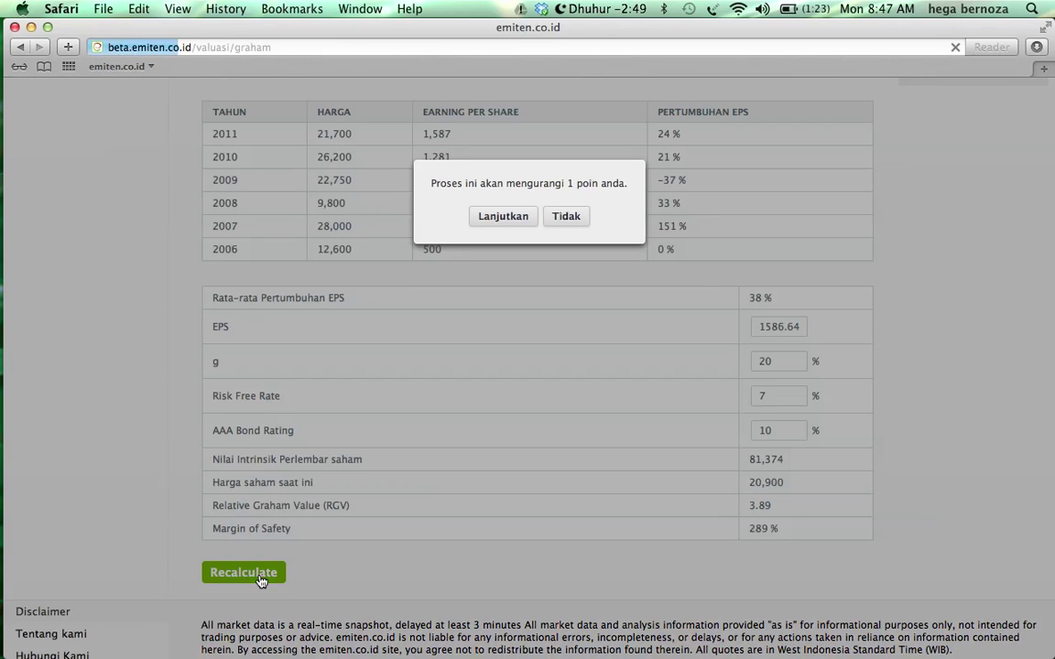
click(508, 218)
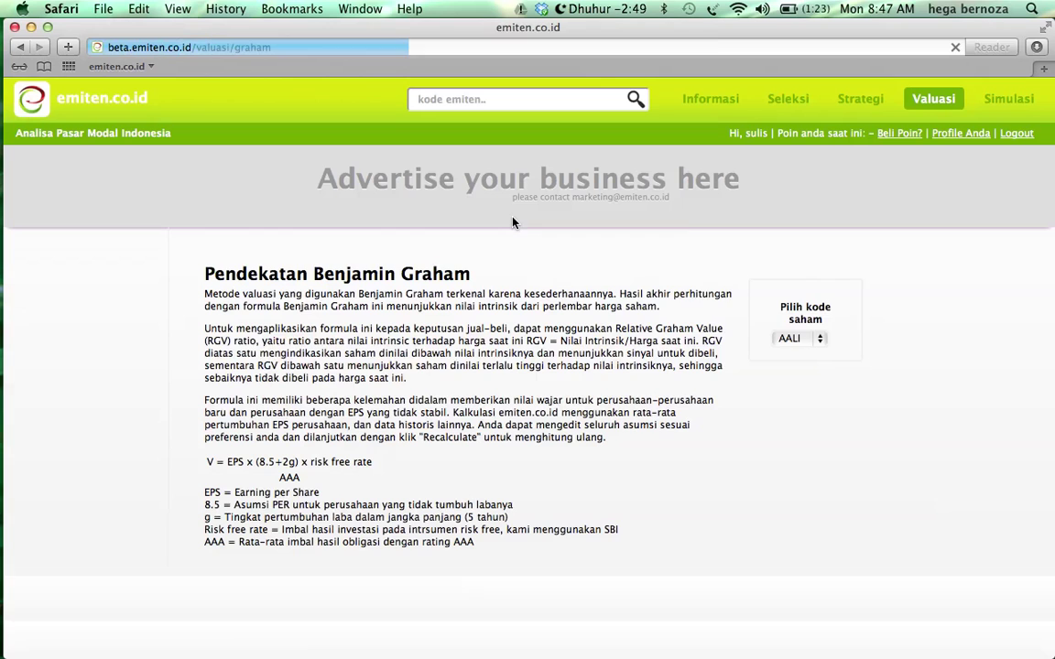
scroll(333, 370, down, 5)
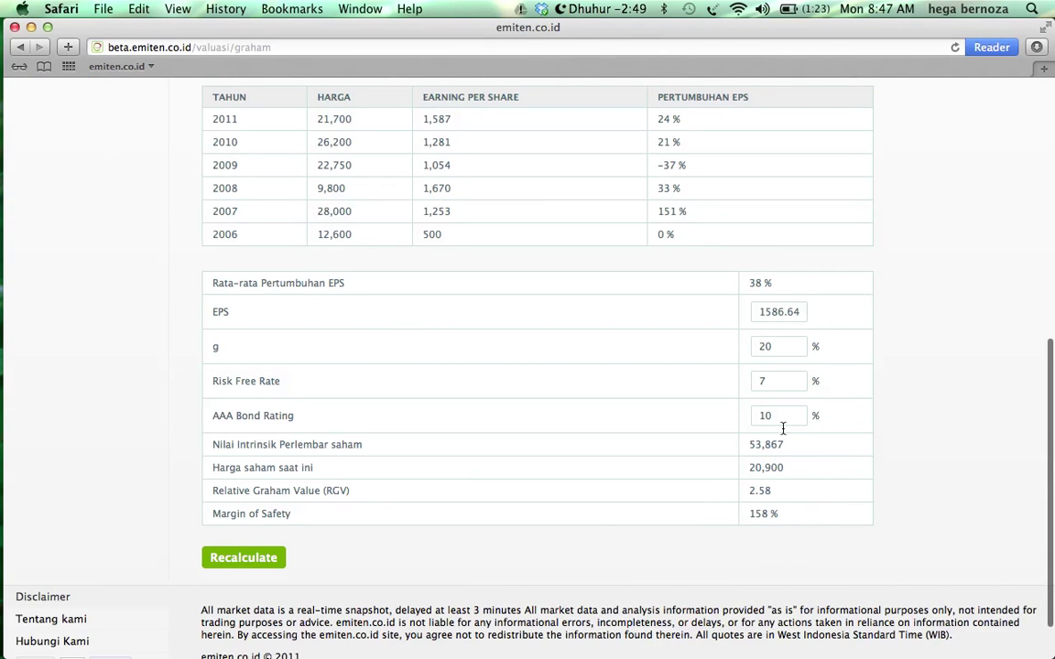
scroll(708, 455, up, 10)
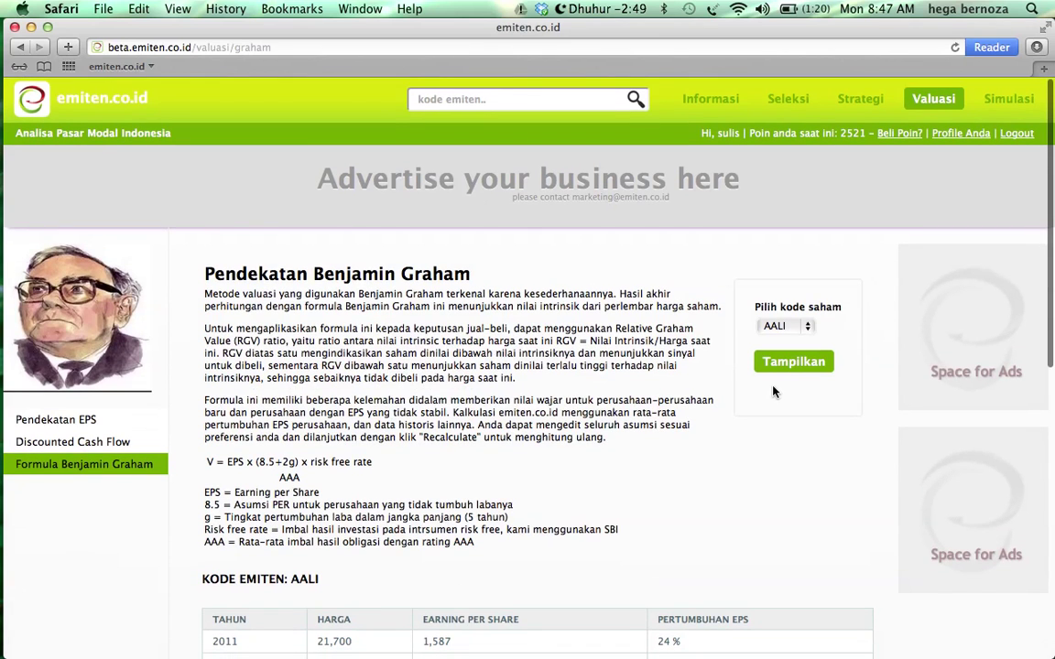
Open the Simulasi stock trading section and choose AALI as the stock to buy.
click(1004, 101)
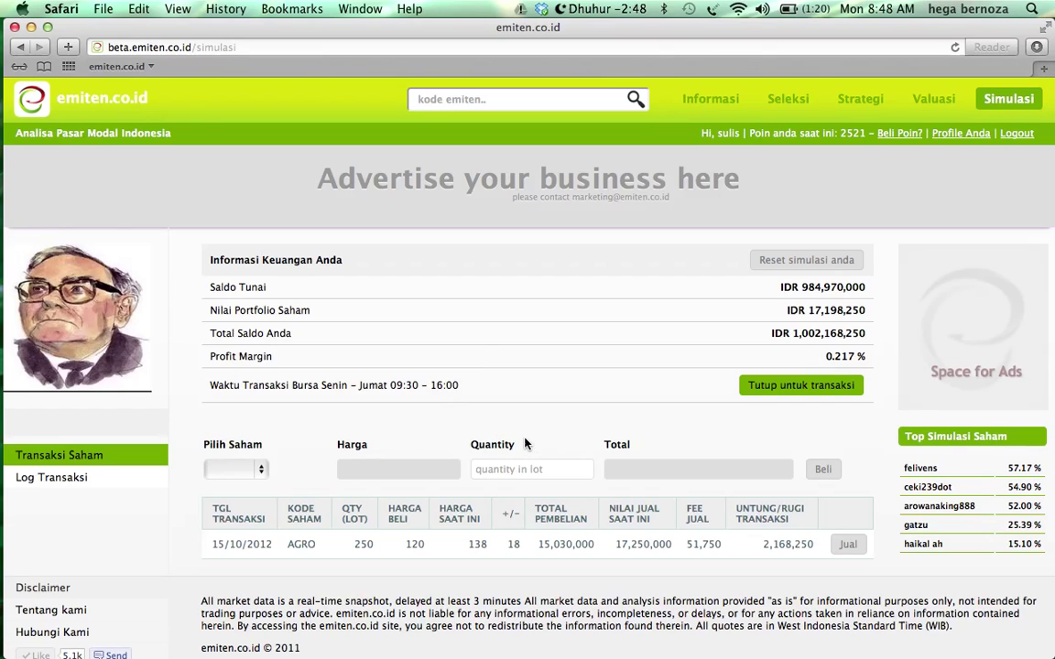
click(249, 473)
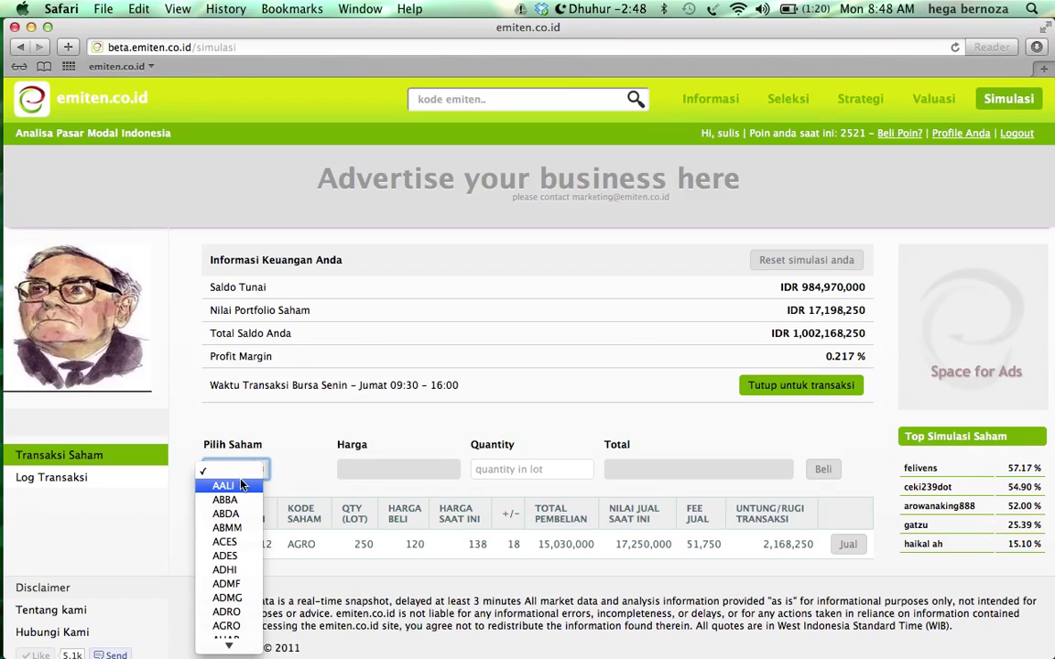
click(241, 488)
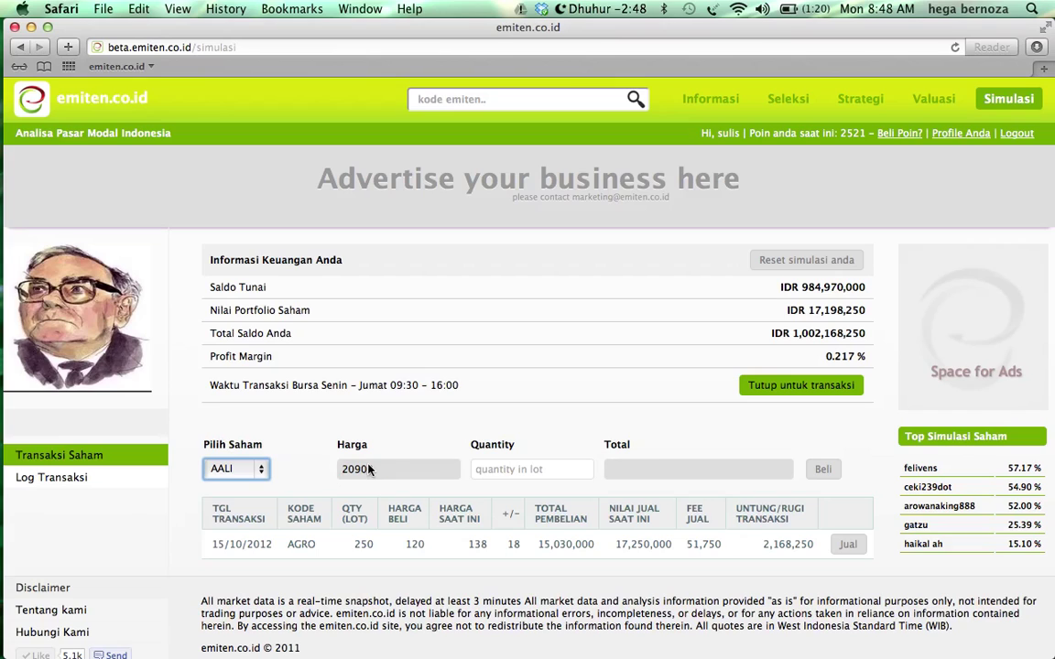
Try to enter a purchase quantity of 50 lots for AALI and dismiss the transaction limit notice.
click(505, 468)
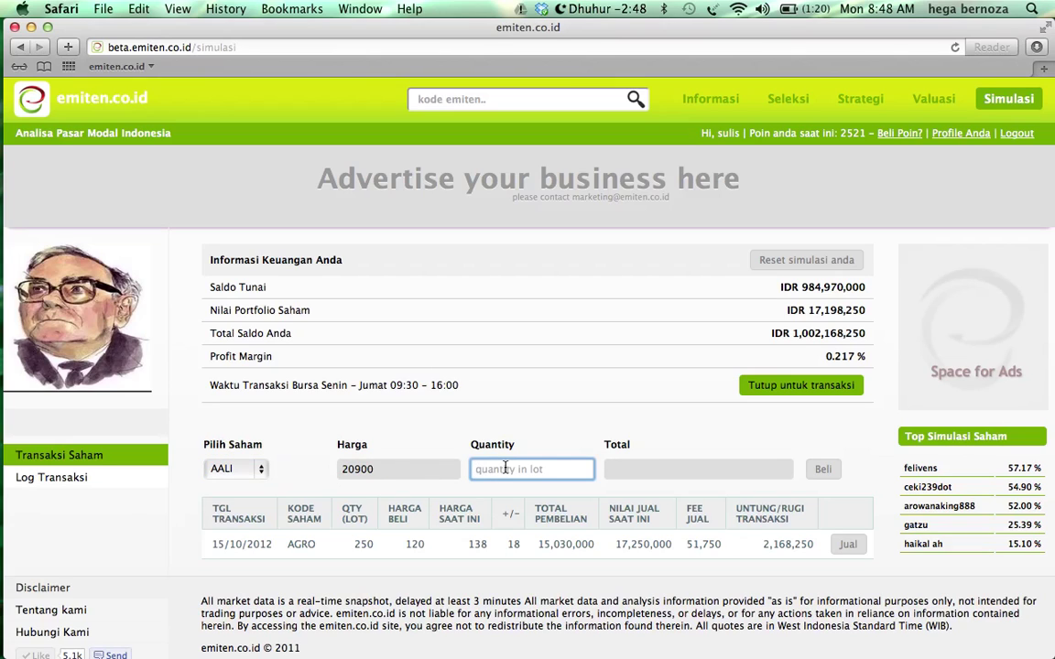
text(5)
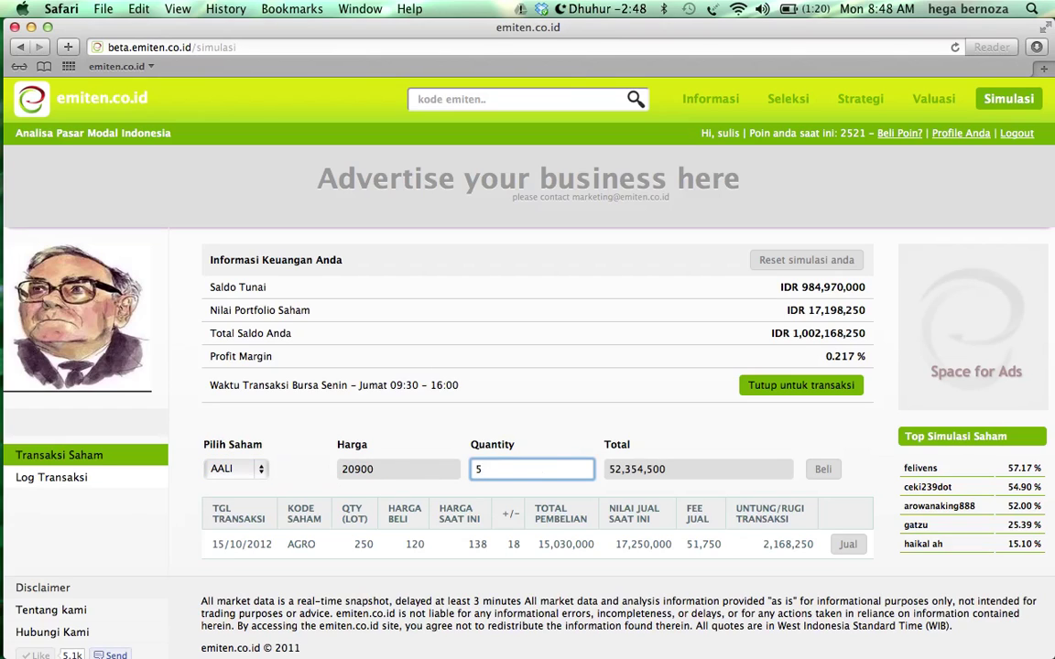
text(0)
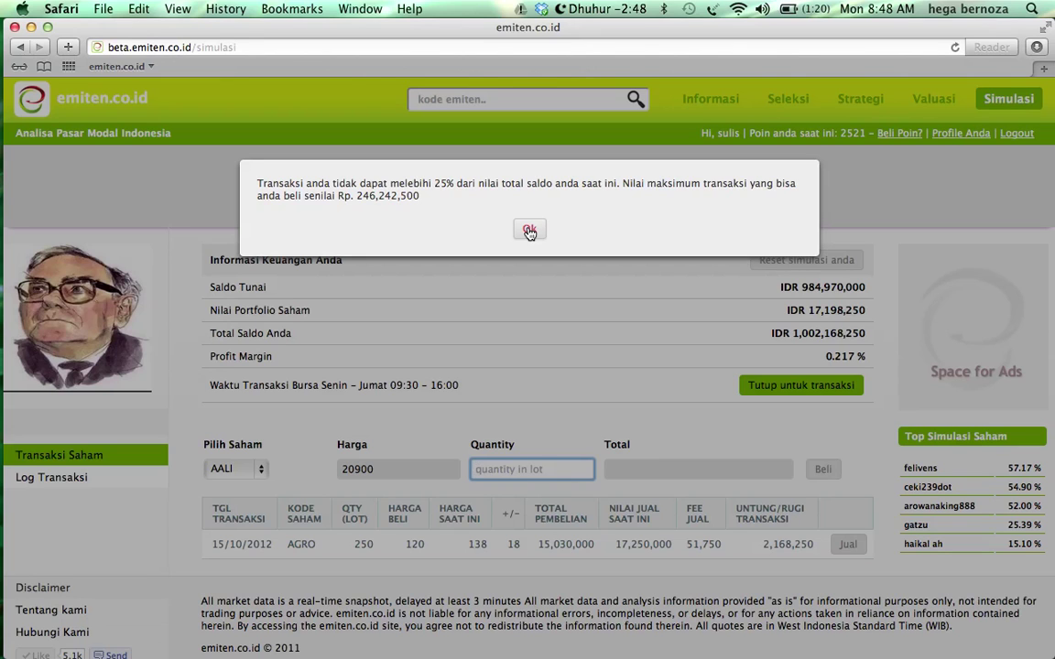
click(529, 231)
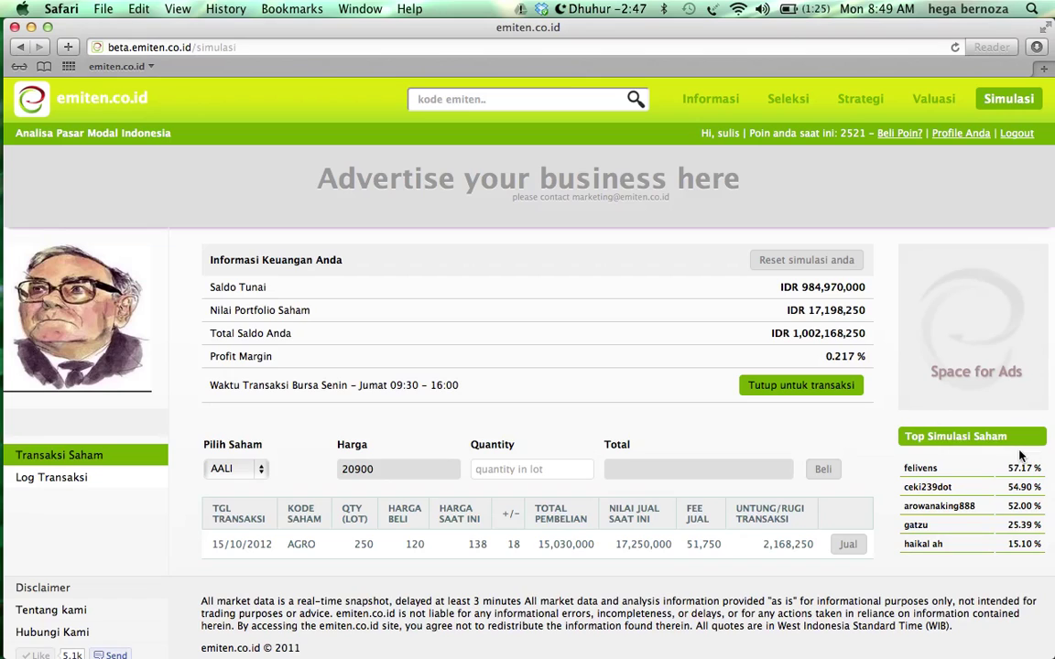
Examine the portfolio and transaction log of the highest-ranked participant under Top Simulasi Saham, then close them.
click(921, 468)
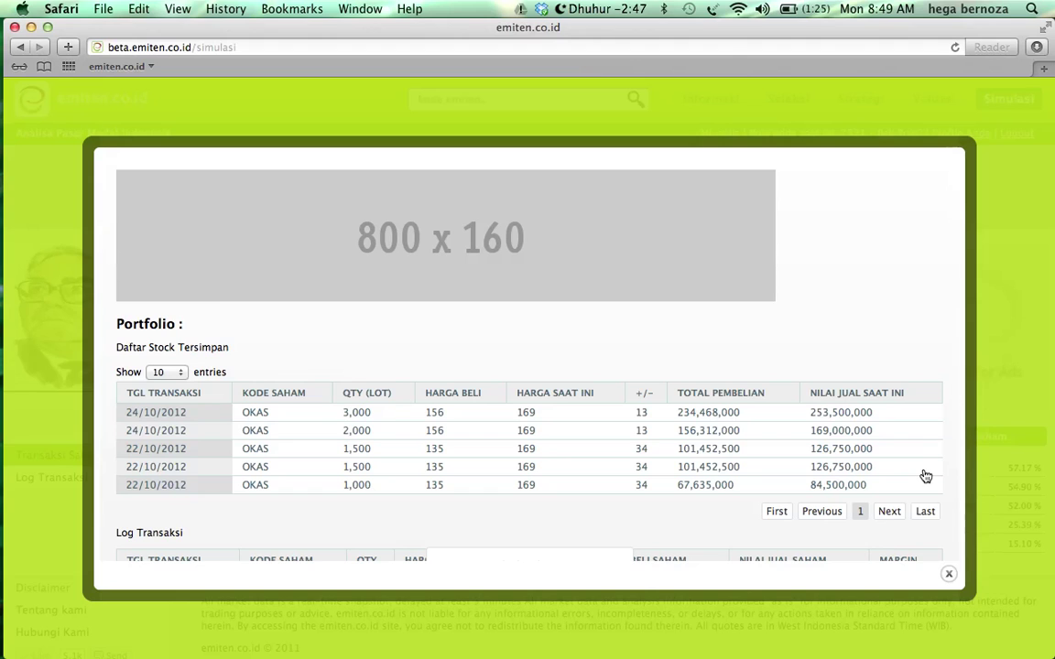
scroll(595, 448, down, 3)
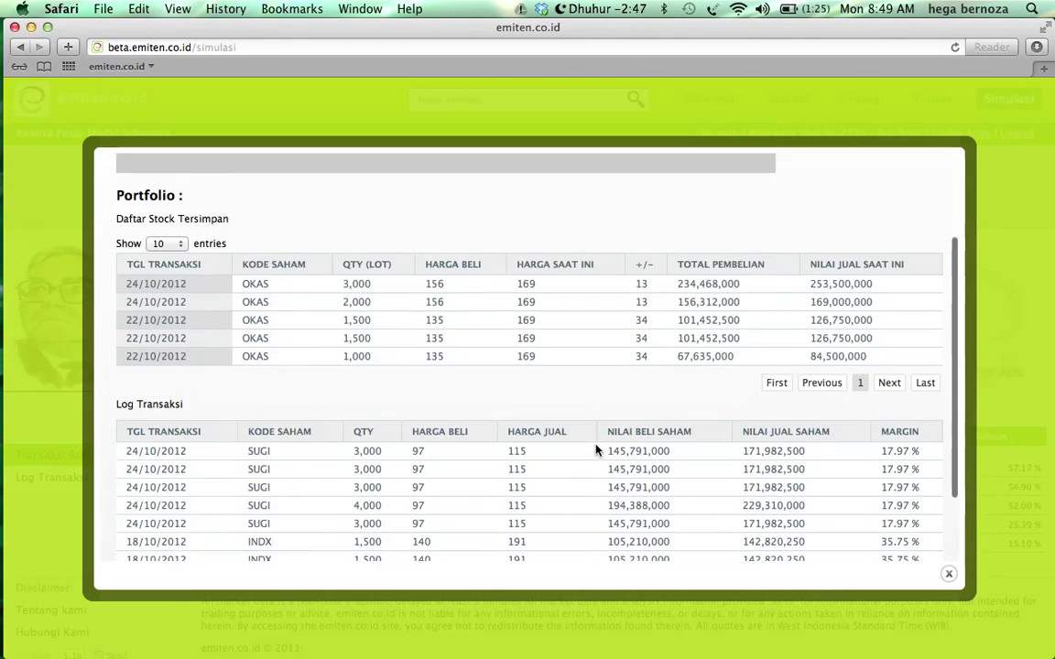
scroll(600, 449, down, 5)
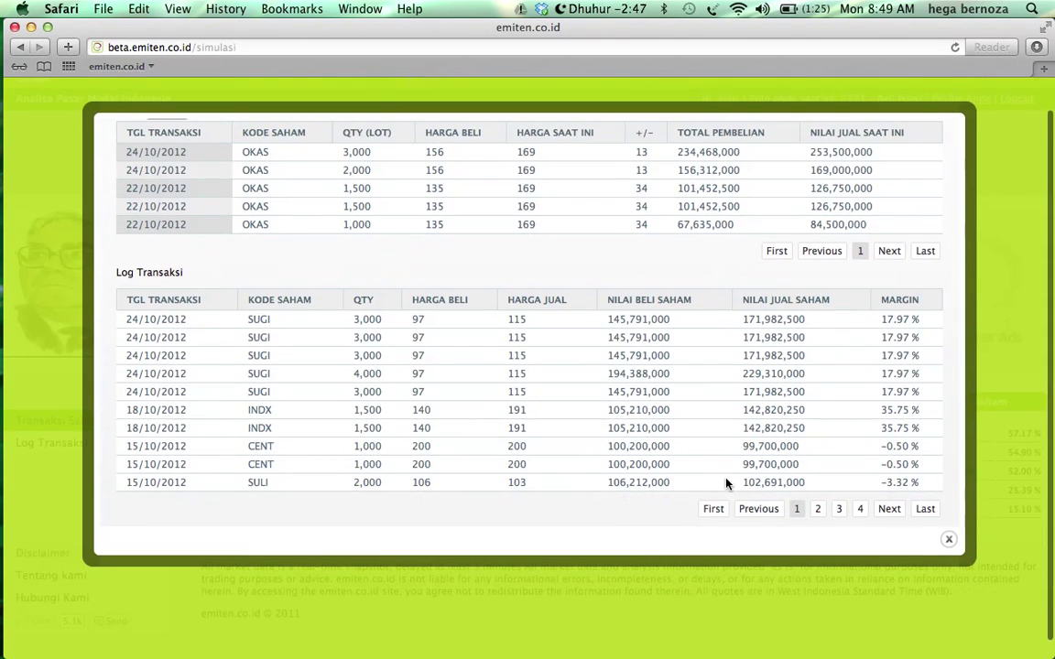
click(948, 539)
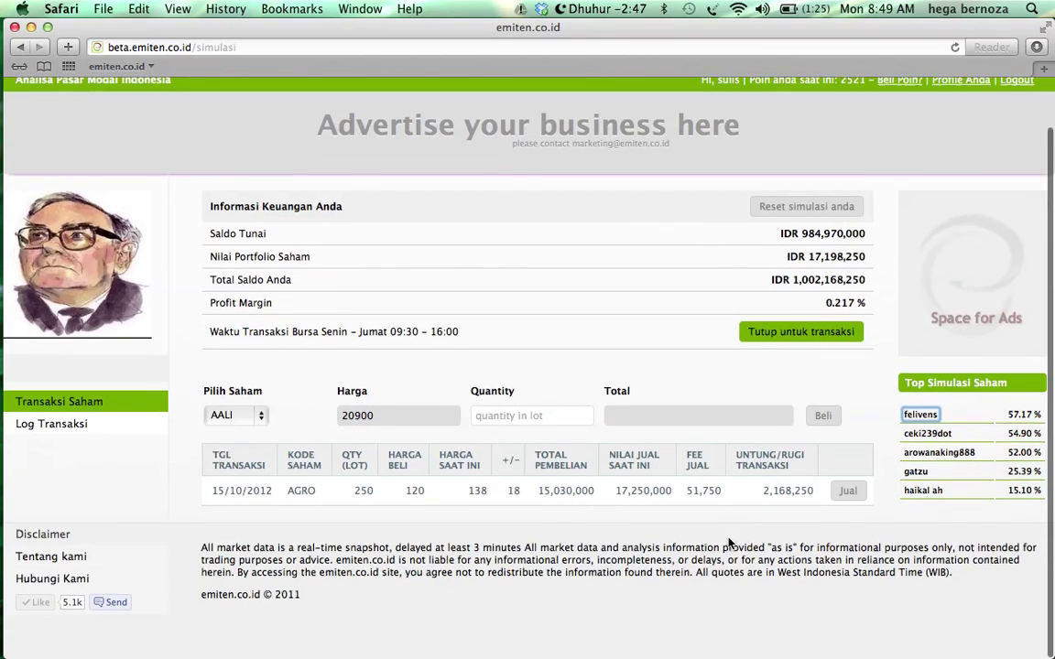
scroll(729, 543, up, 2)
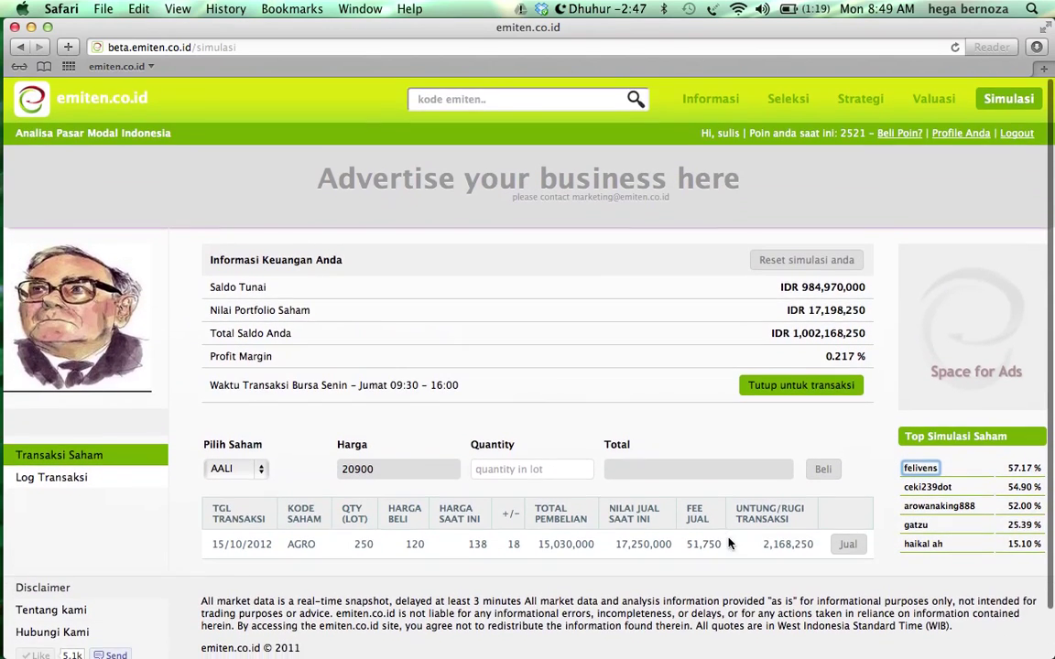